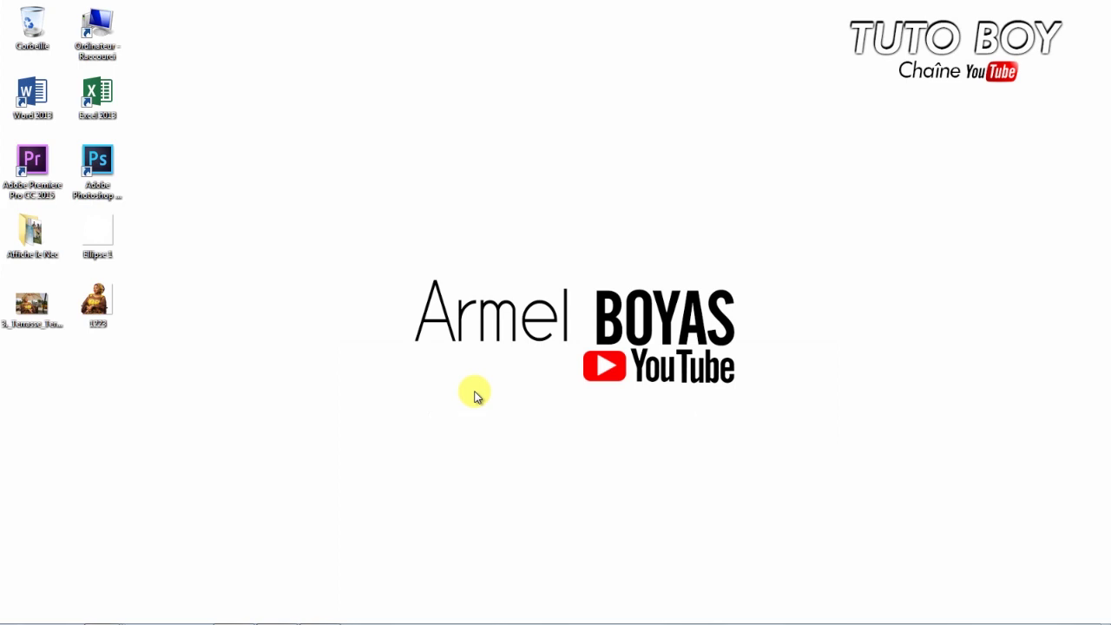
# Step: Launch Photoshop and start a new document from the international paper A4 preset
pyautogui.doubleClick(97, 167)
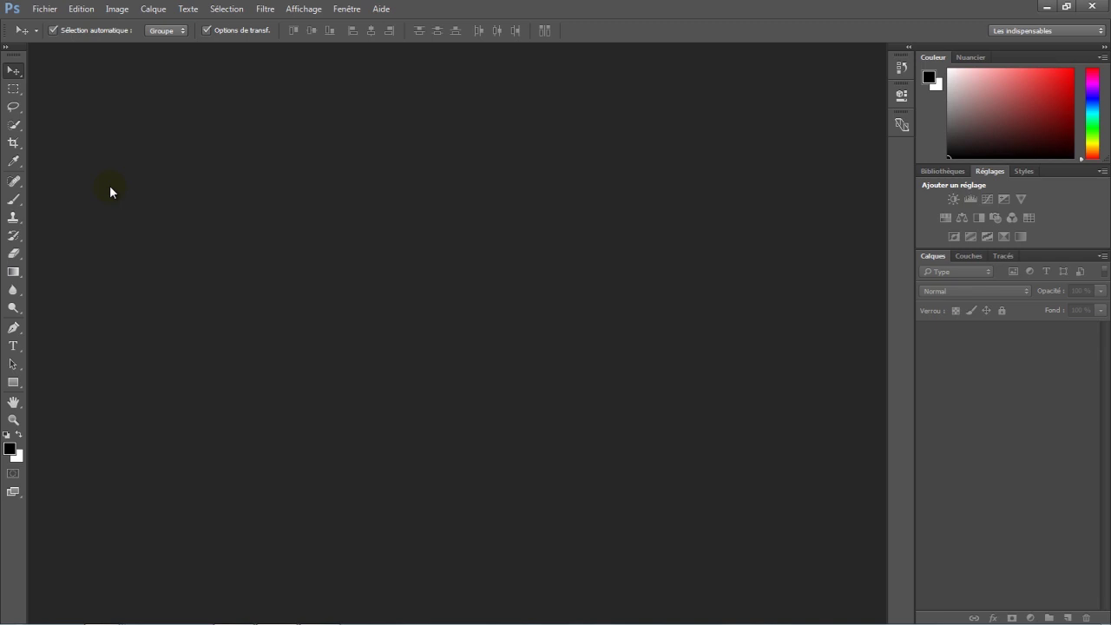
pyautogui.click(46, 9)
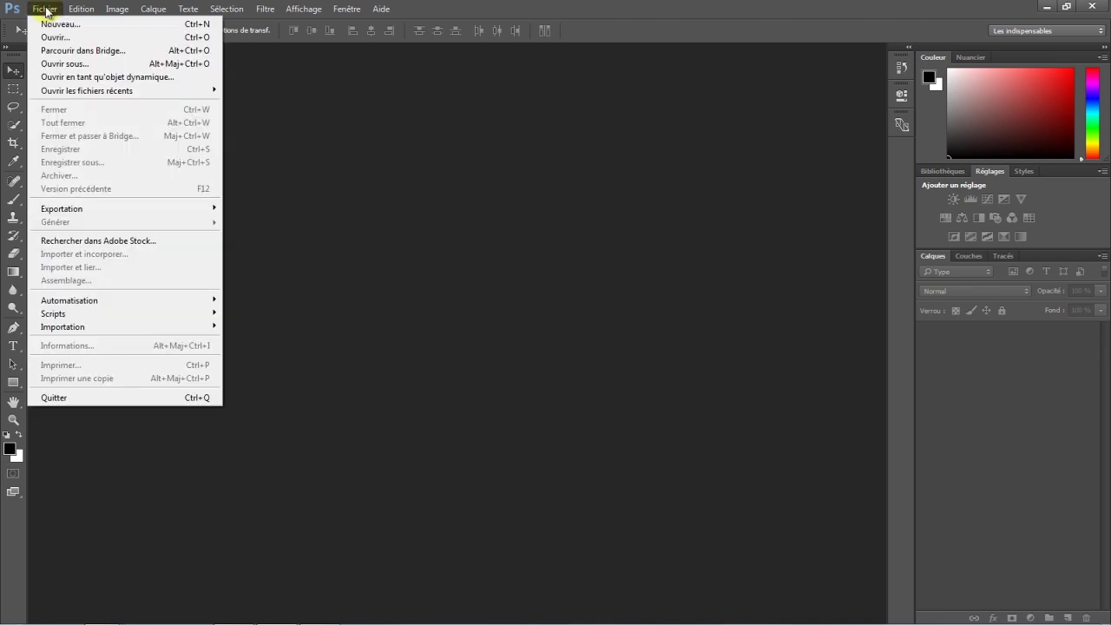
pyautogui.click(50, 25)
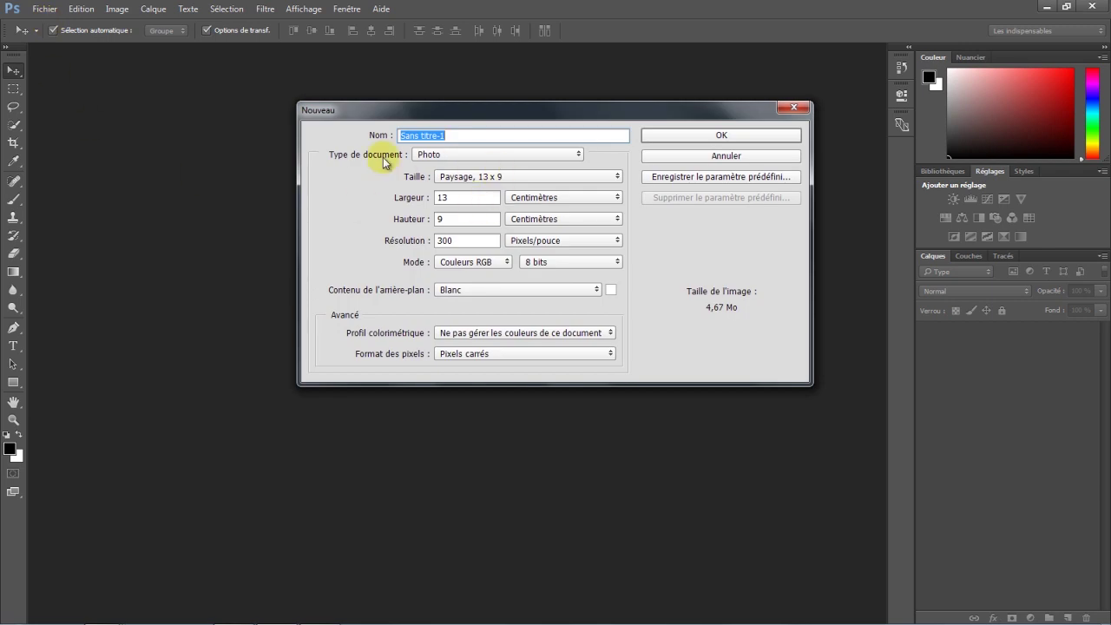
pyautogui.click(449, 156)
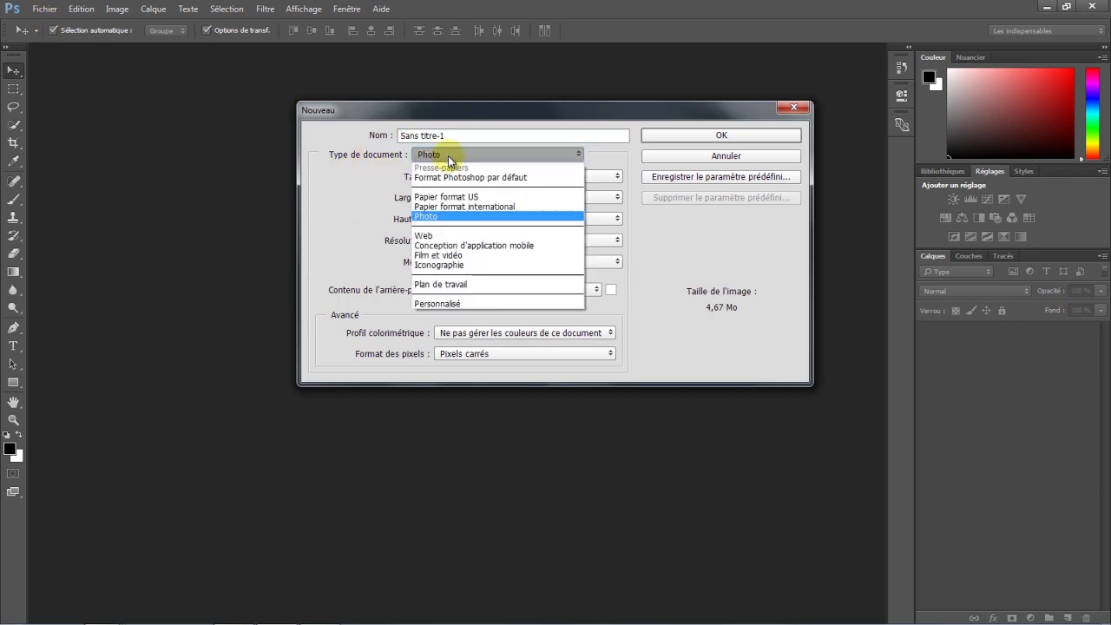
pyautogui.click(439, 207)
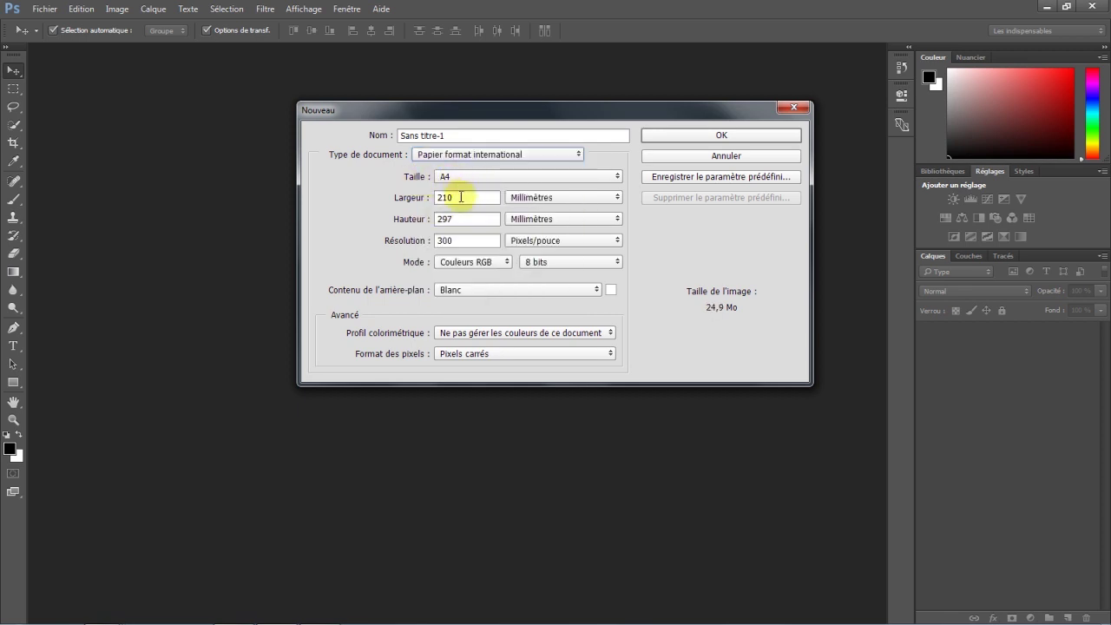
# Step: Set the page size to 21 × 29,7 cm at 300 ppi
pyautogui.click(527, 199)
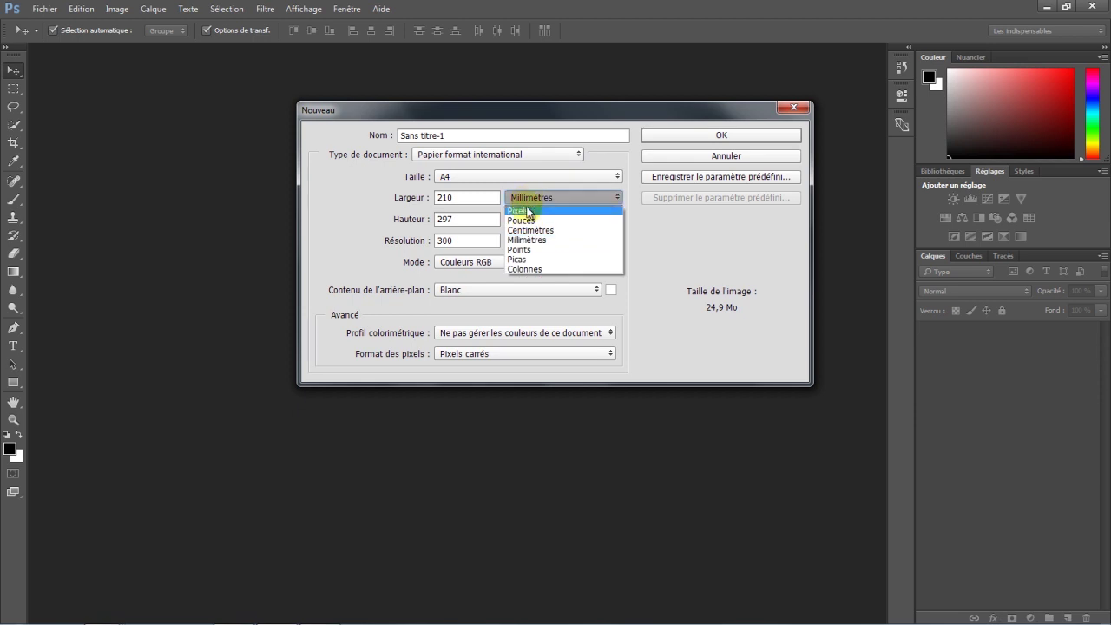
pyautogui.click(526, 230)
pyautogui.moveTo(460, 199)
pyautogui.mouseDown()
pyautogui.moveTo(434, 199)
pyautogui.moveTo(440, 219)
pyautogui.mouseUp()
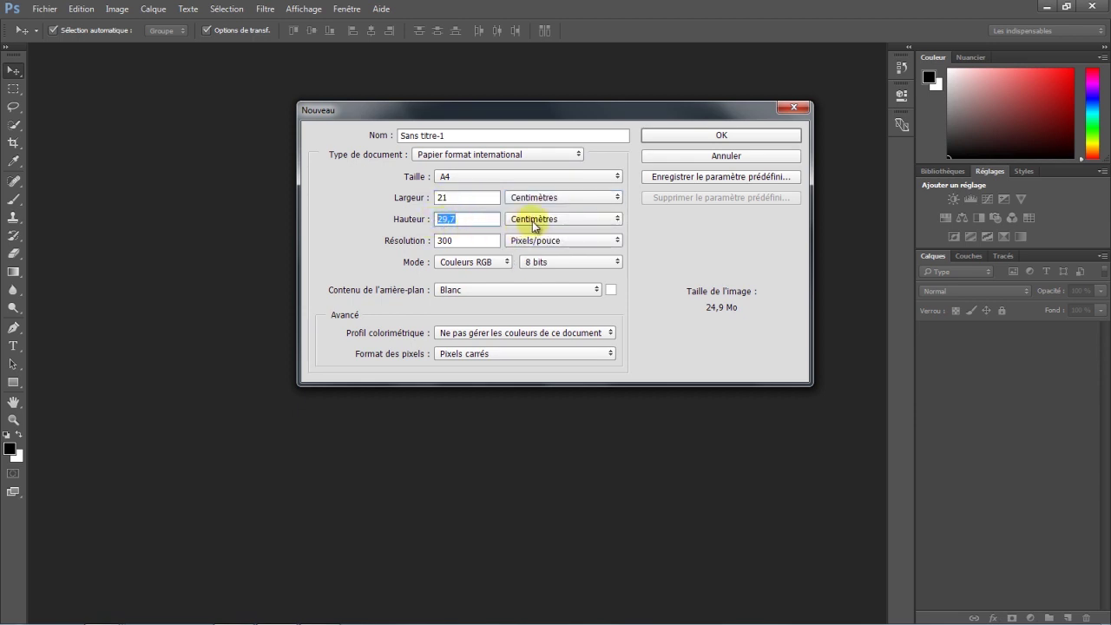
pyautogui.moveTo(482, 240); pyautogui.dragTo(434, 241)
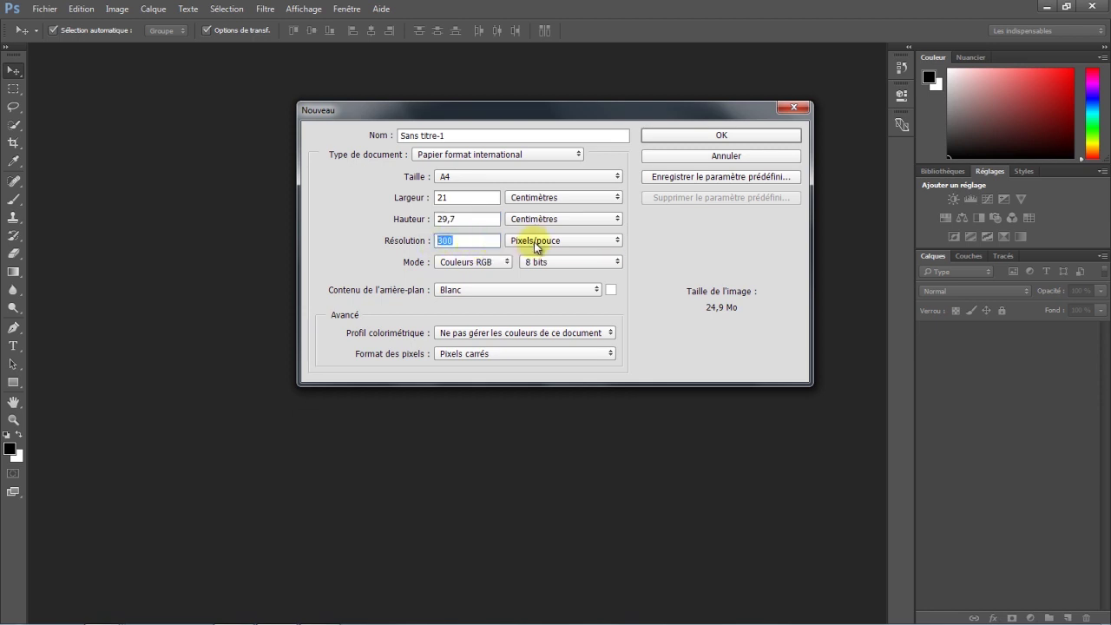
# Step: Give the document a dark teal 0e6383 background and create it
pyautogui.click(612, 298)
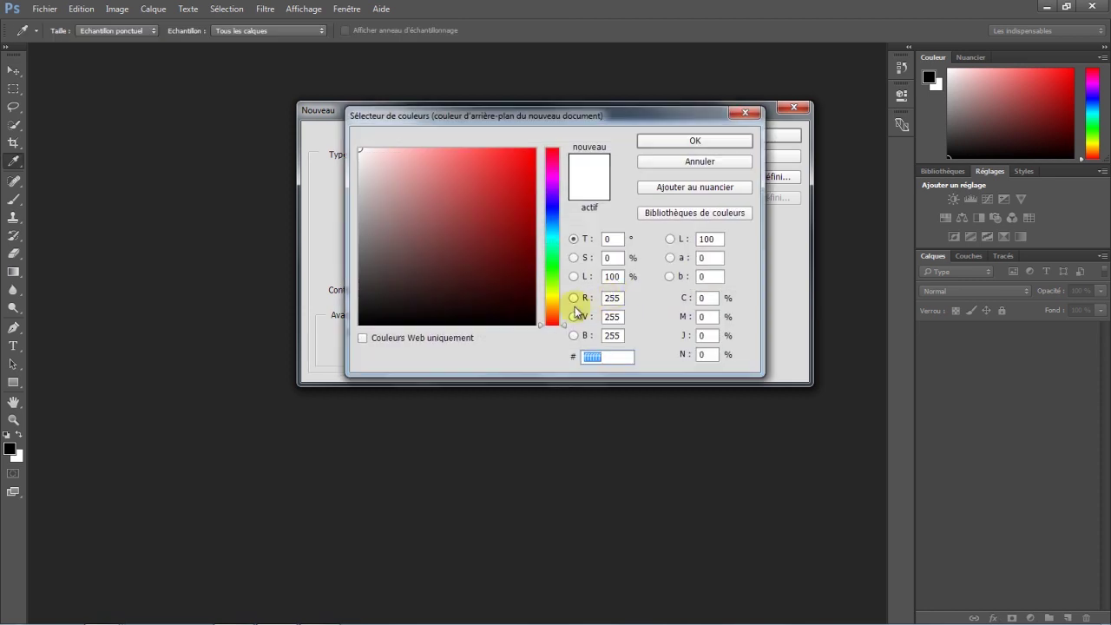
pyautogui.moveTo(551, 231); pyautogui.dragTo(551, 230)
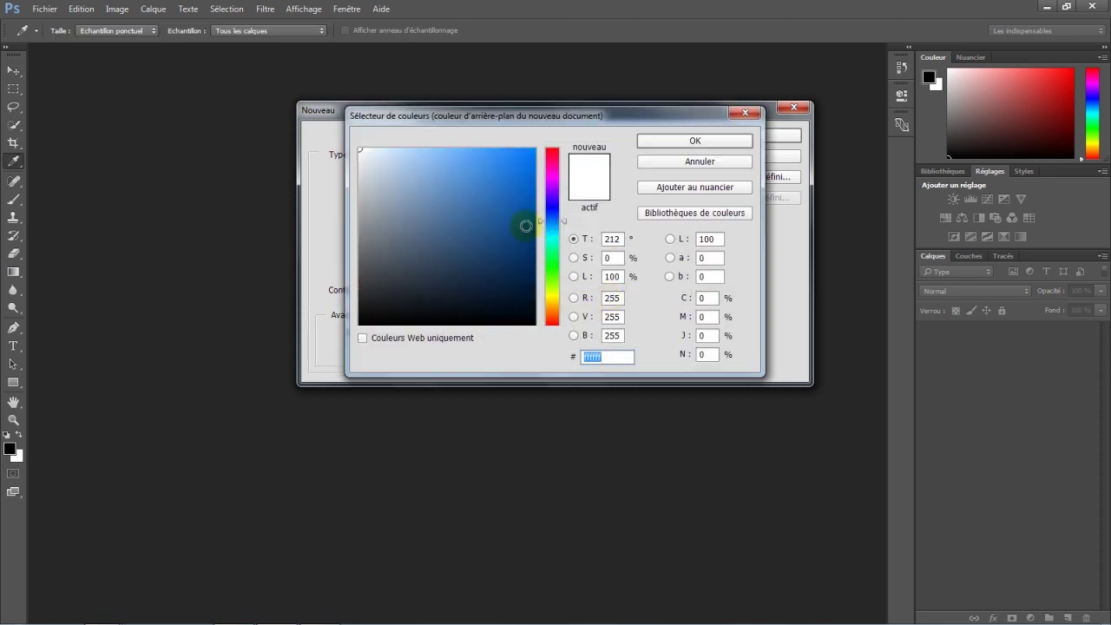
pyautogui.click(515, 232)
pyautogui.click(654, 142)
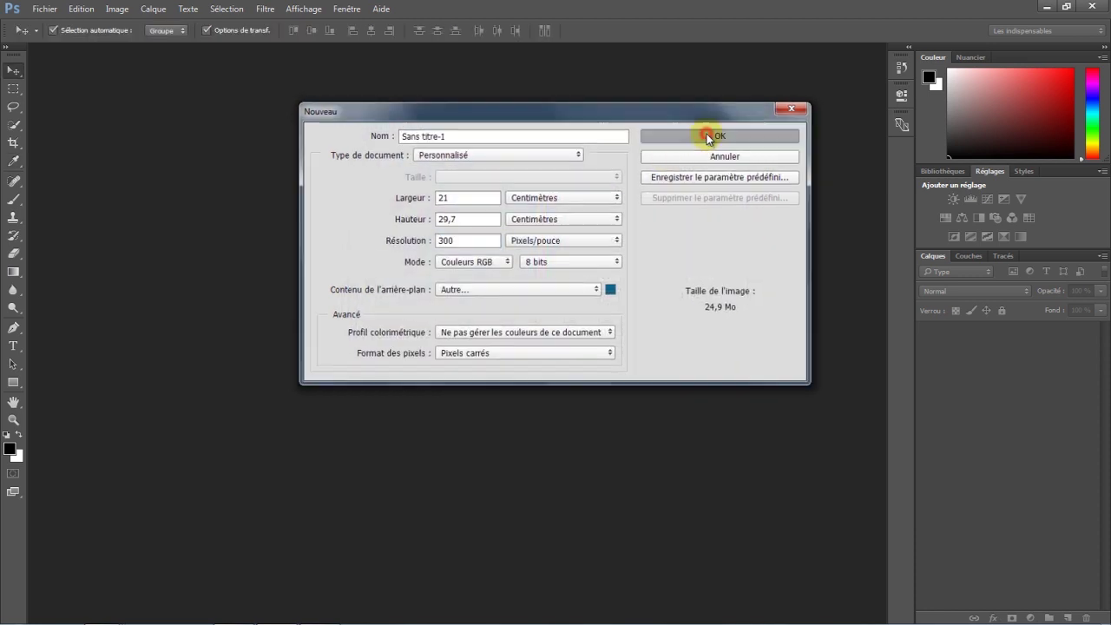
pyautogui.click(706, 134)
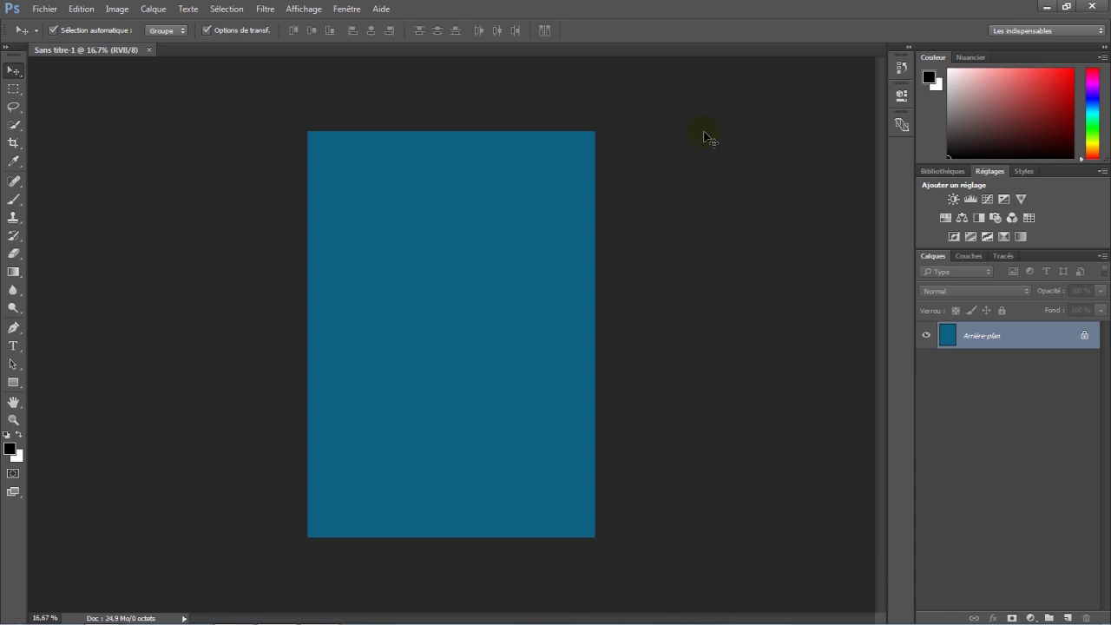
# Step: Switch to the Custom Shape tool
pyautogui.click(468, 352)
pyautogui.click(13, 382)
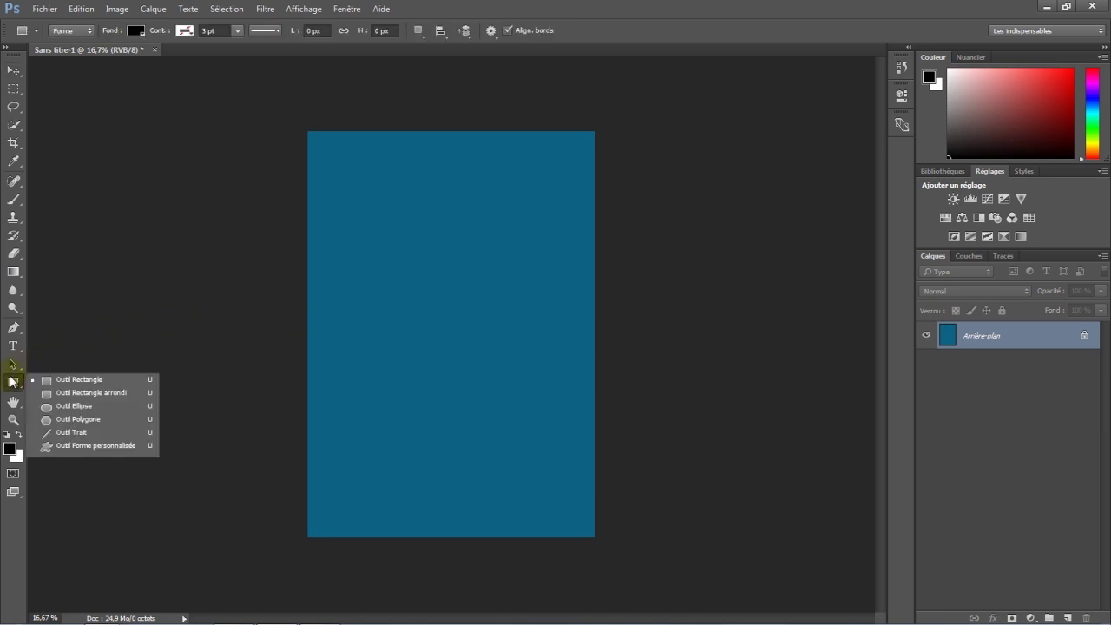
pyautogui.click(75, 447)
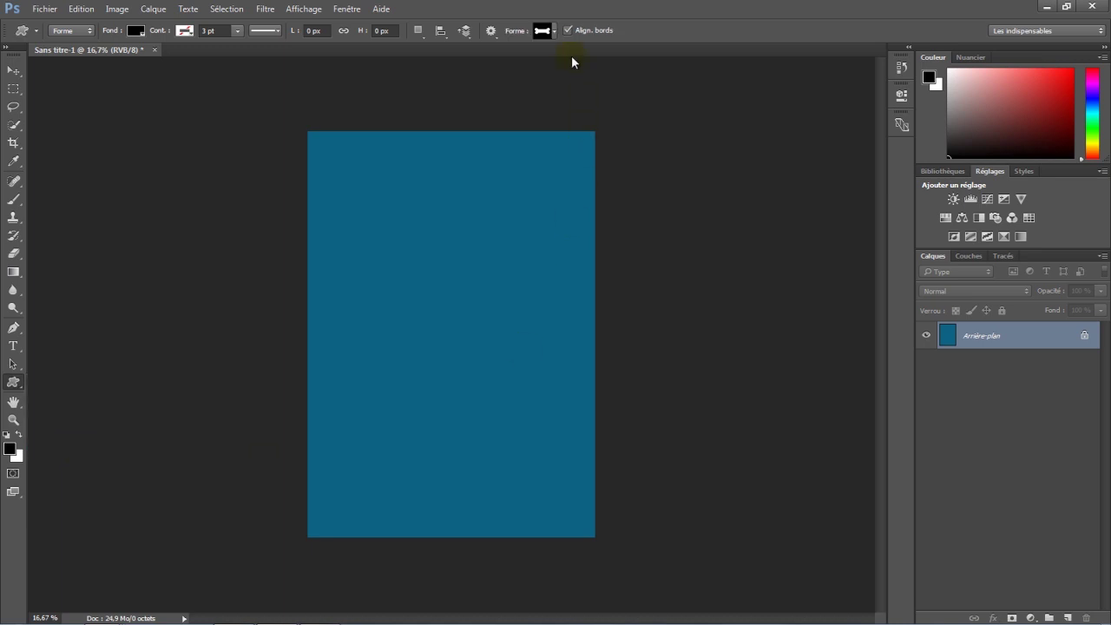
# Step: Load the complete Toutes shape set and choose the filled circle shape
pyautogui.click(554, 32)
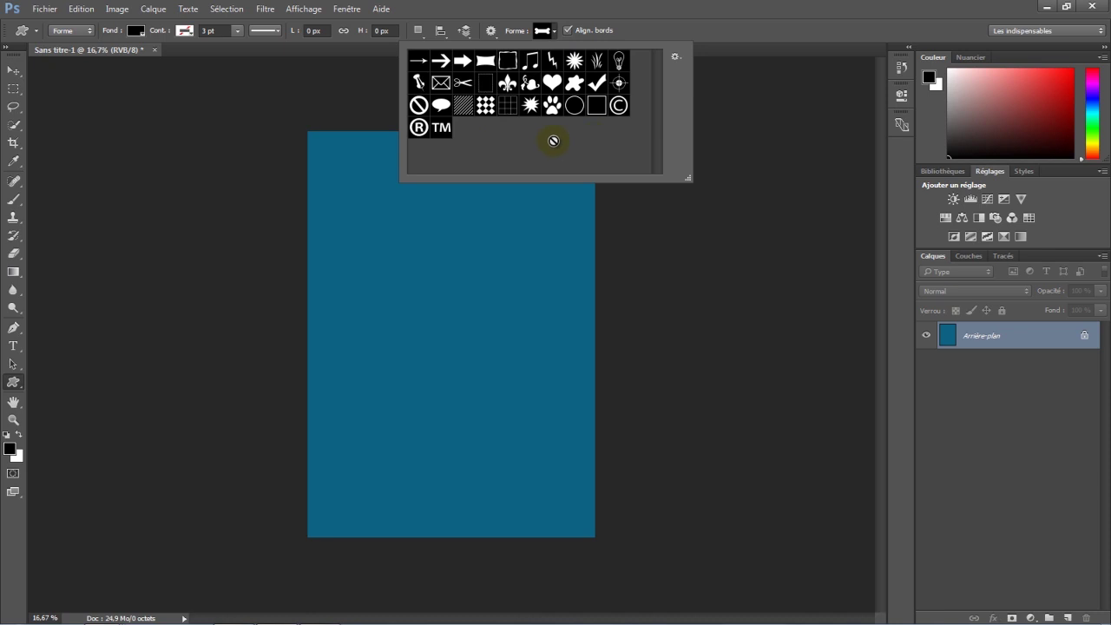
pyautogui.click(676, 58)
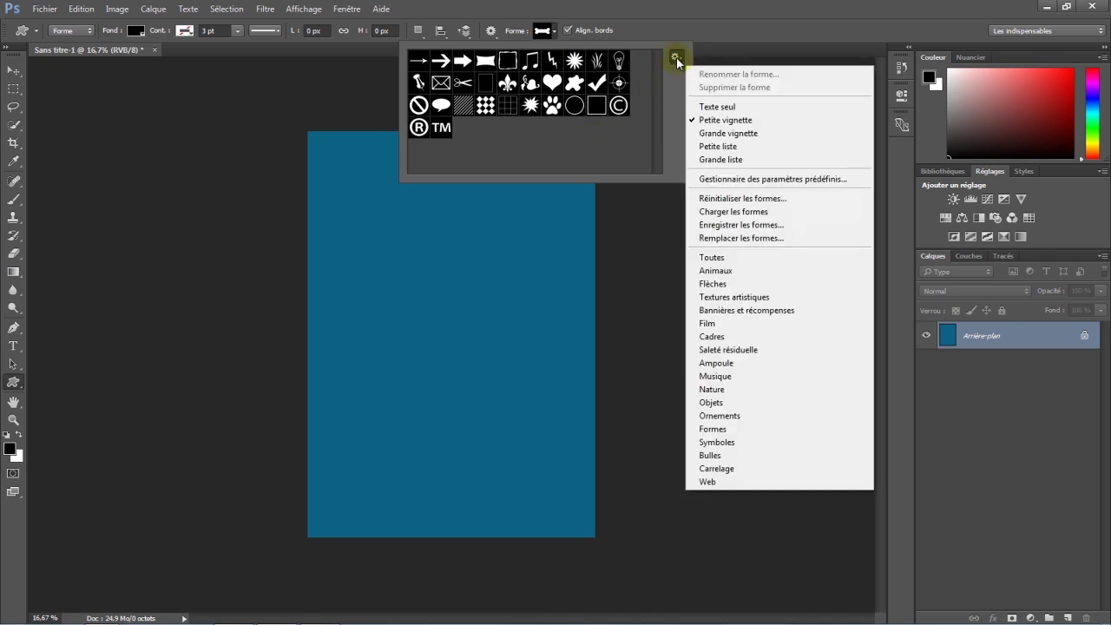
pyautogui.click(729, 257)
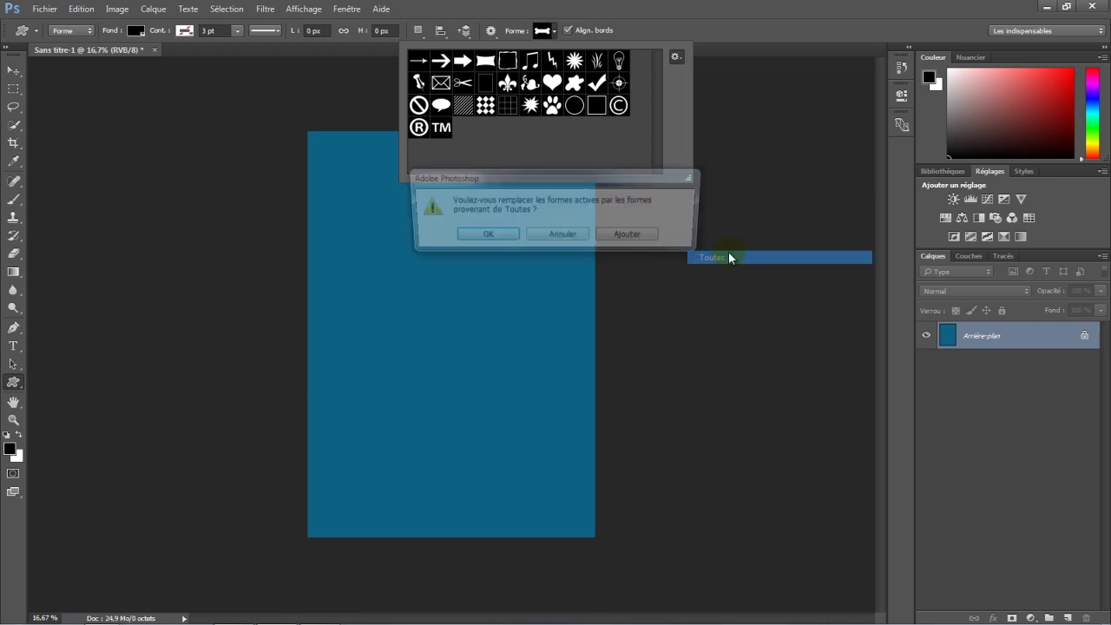
pyautogui.click(476, 237)
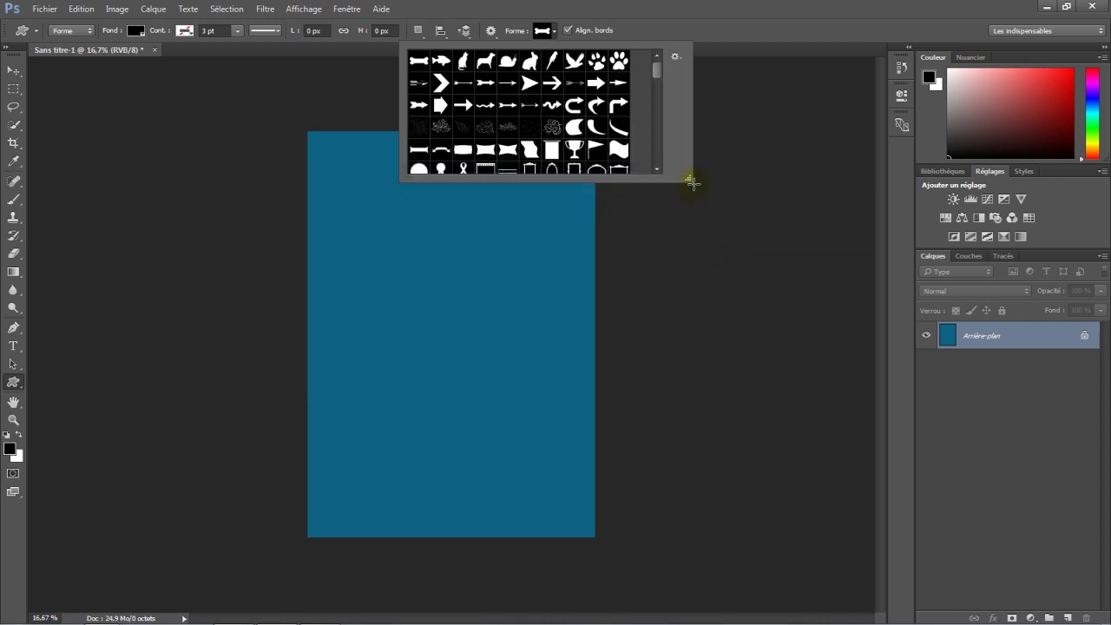
pyautogui.moveTo(688, 178); pyautogui.dragTo(780, 432)
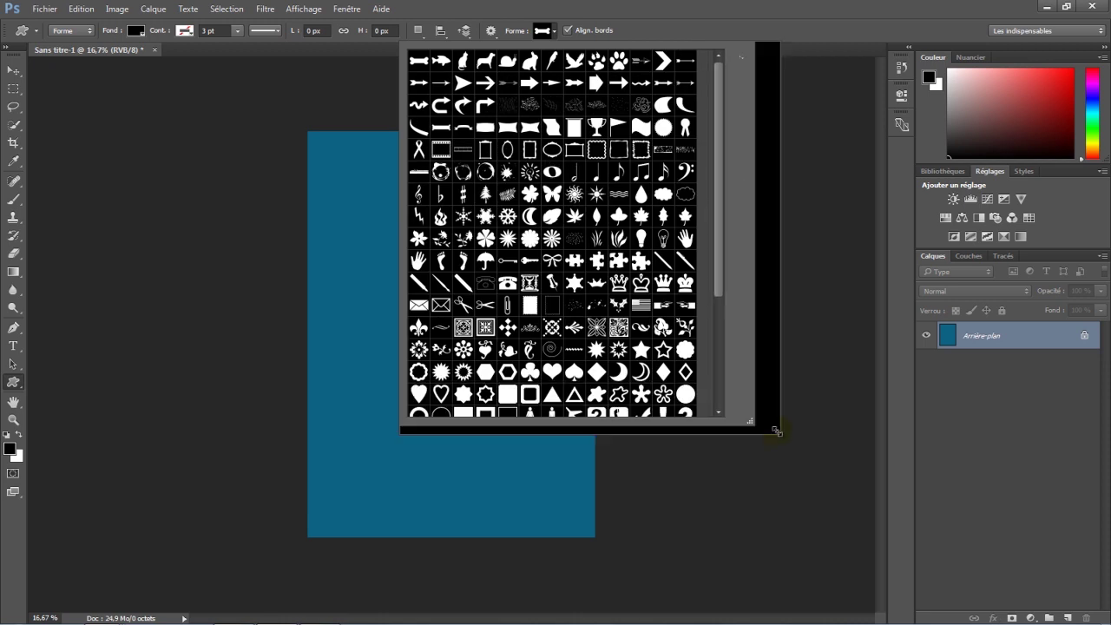
pyautogui.moveTo(749, 300); pyautogui.dragTo(746, 326)
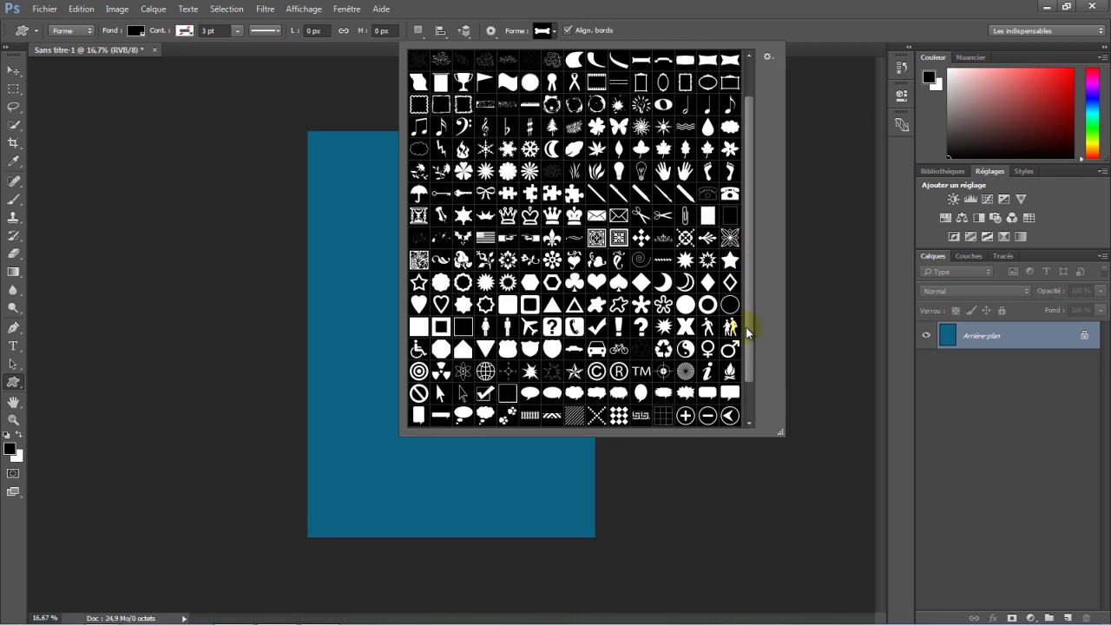
pyautogui.click(685, 306)
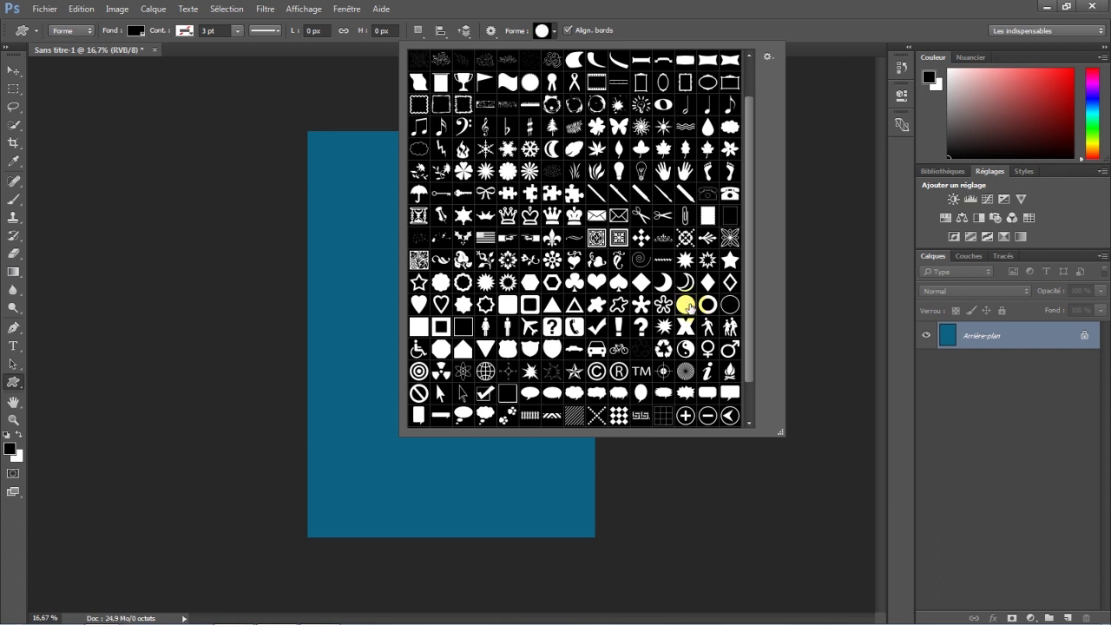
pyautogui.click(556, 33)
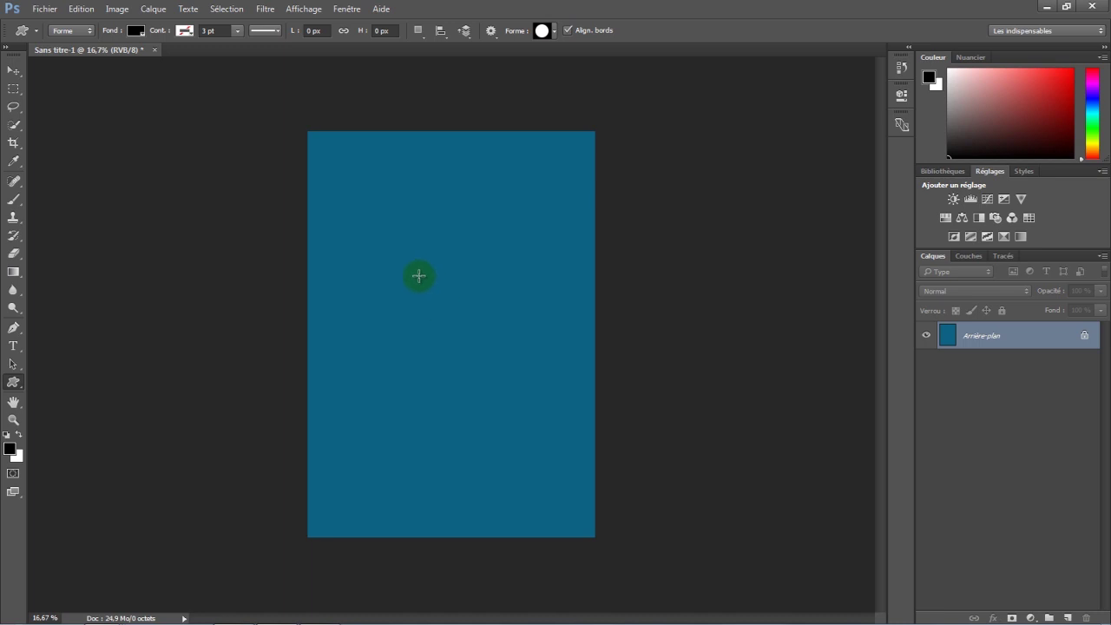
# Step: Draw a perfect black circle from its centre and move it onto the page
pyautogui.moveTo(391, 288)
pyautogui.mouseDown()
pyautogui.moveTo(506, 383)
pyautogui.moveTo(550, 395)
pyautogui.mouseUp()
pyautogui.hotkey('alt', 'shift')
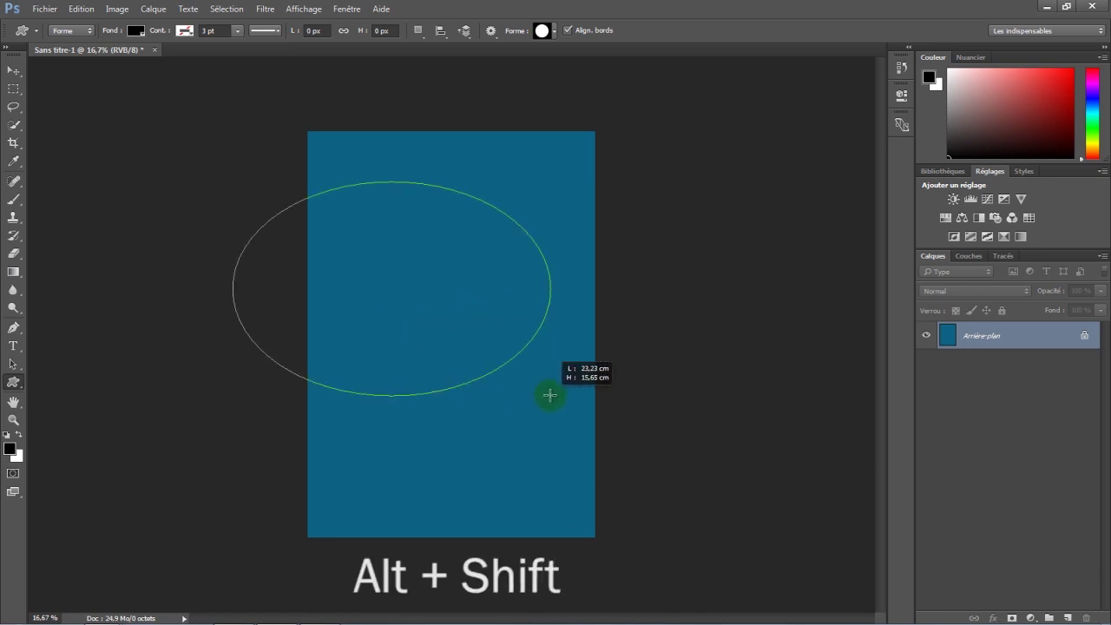
pyautogui.moveTo(550, 395)
pyautogui.mouseDown()
pyautogui.moveTo(529, 352)
pyautogui.moveTo(645, 463)
pyautogui.moveTo(528, 344)
pyautogui.moveTo(582, 389)
pyautogui.moveTo(546, 354)
pyautogui.mouseUp()
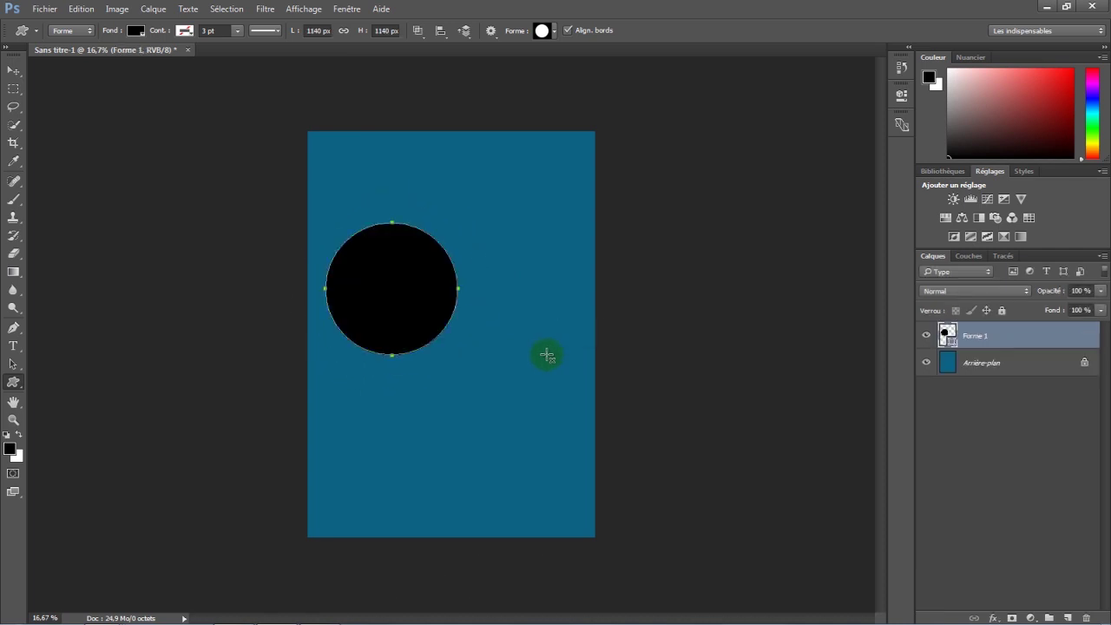
pyautogui.click(13, 69)
pyautogui.moveTo(398, 262)
pyautogui.mouseDown()
pyautogui.moveTo(507, 353)
pyautogui.moveTo(470, 338)
pyautogui.mouseUp()
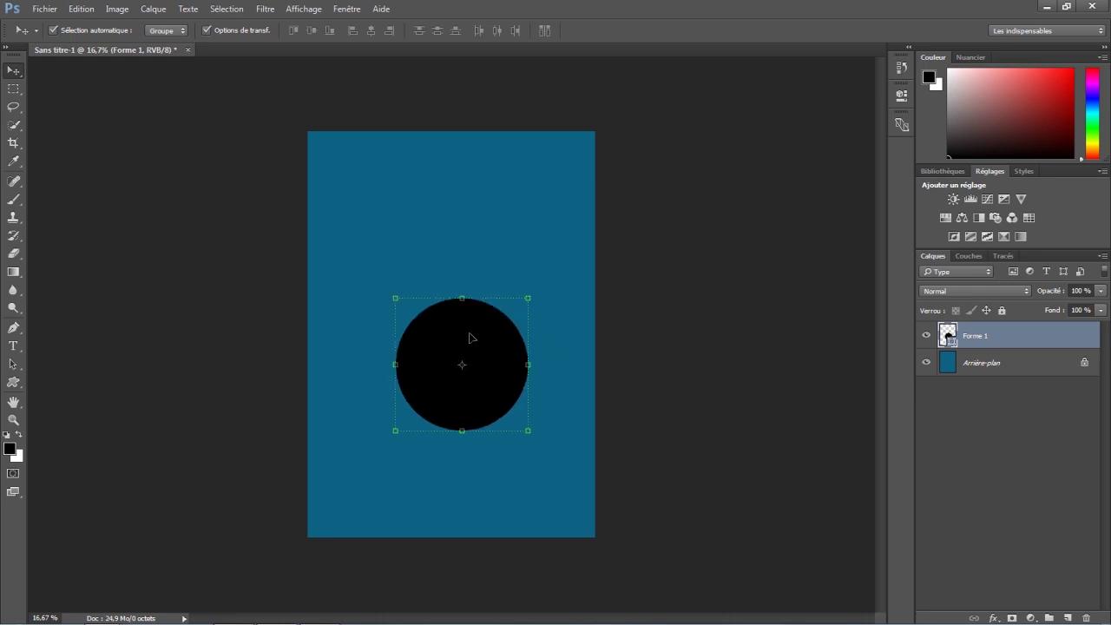
# Step: Scale the circle proportionally to about 170% and move it slightly higher
pyautogui.hotkey('ctrl', 't')
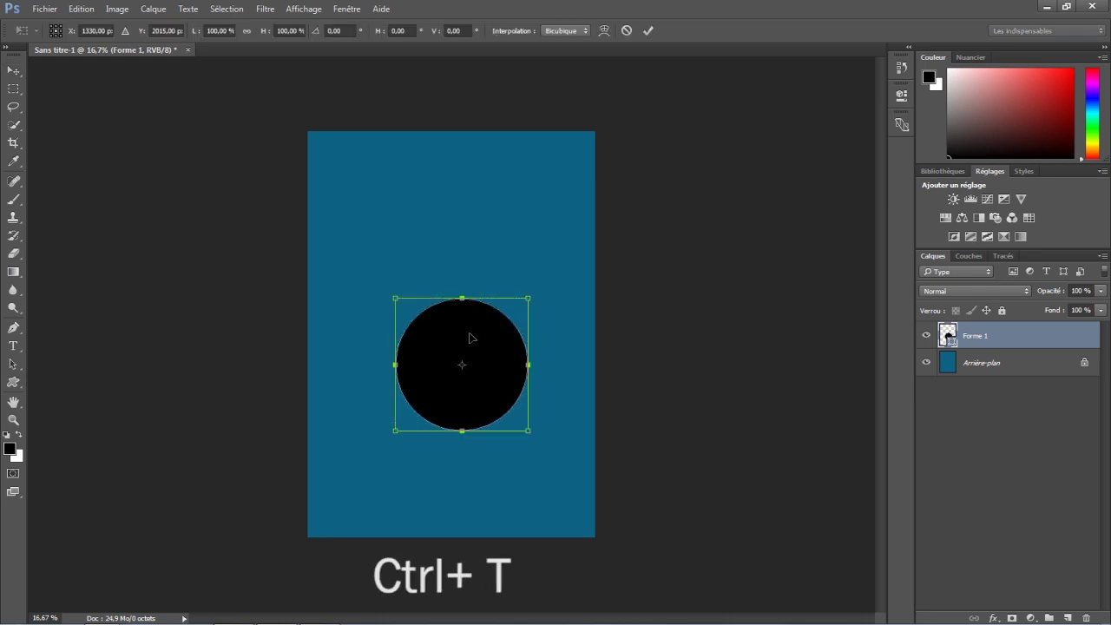
pyautogui.click(246, 32)
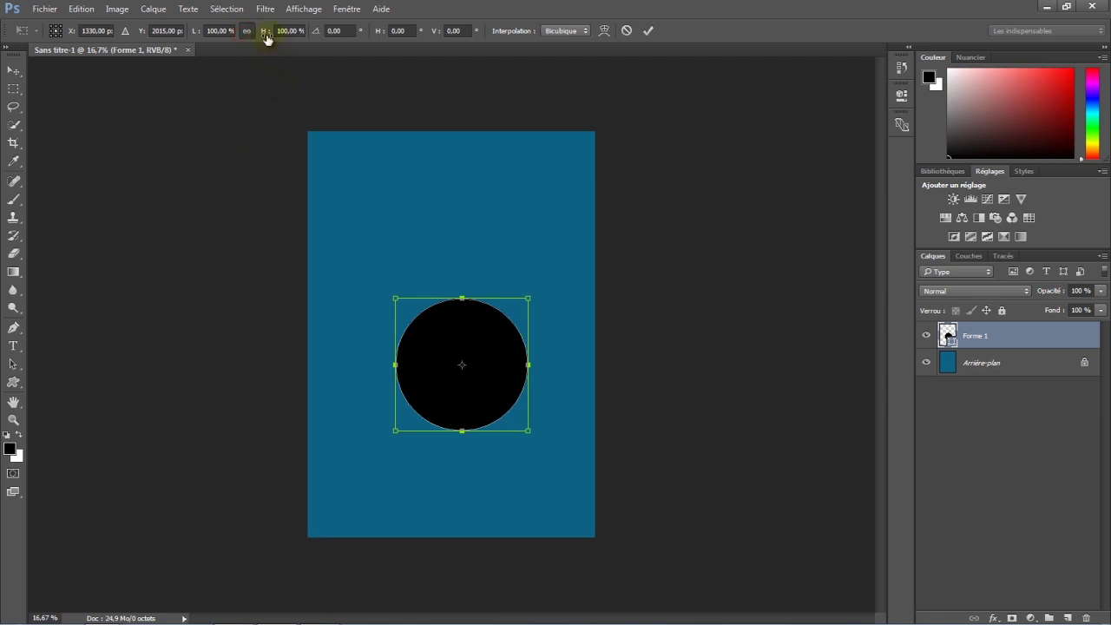
pyautogui.moveTo(263, 36); pyautogui.dragTo(313, 53)
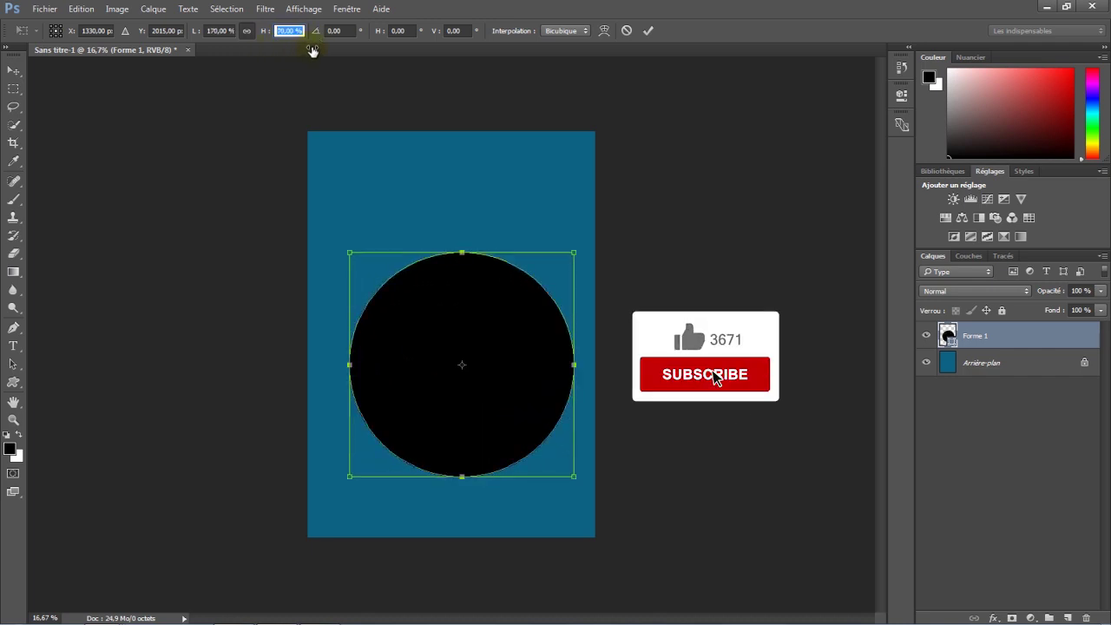
pyautogui.click(650, 31)
pyautogui.moveTo(518, 312); pyautogui.dragTo(524, 289)
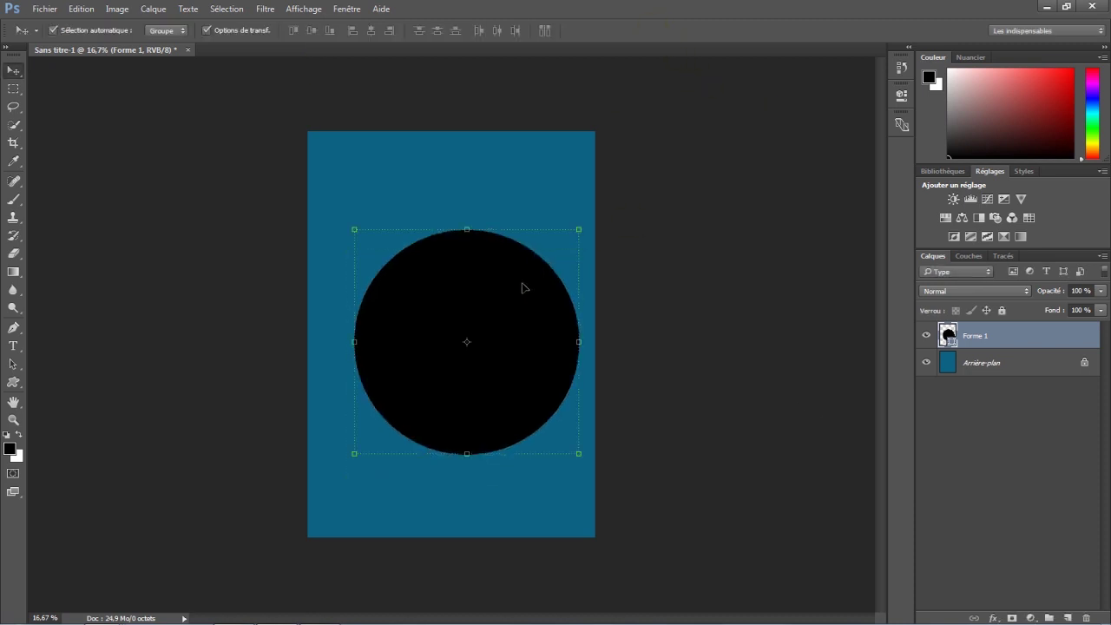
# Step: Change the Forme 1 circle's fill from black to red
pyautogui.click(15, 383)
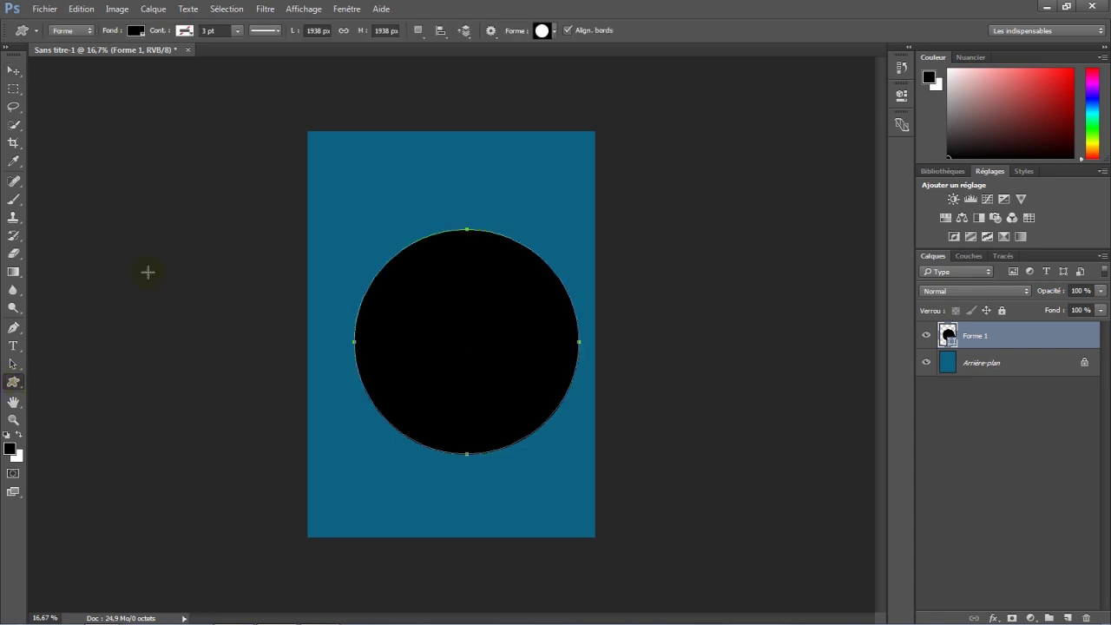
pyautogui.click(136, 31)
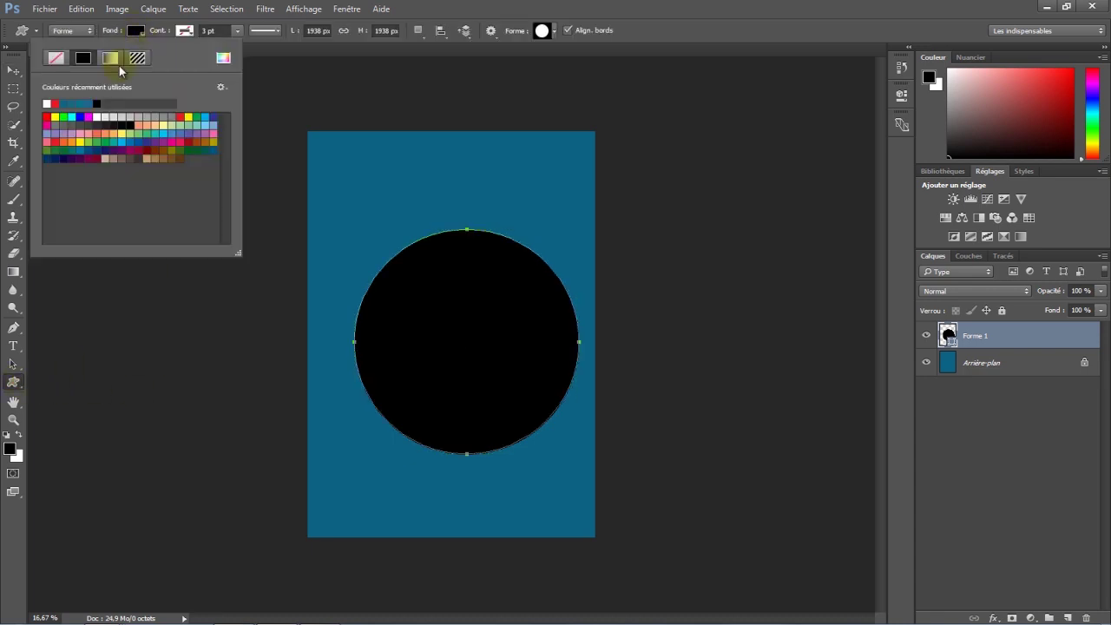
pyautogui.click(68, 102)
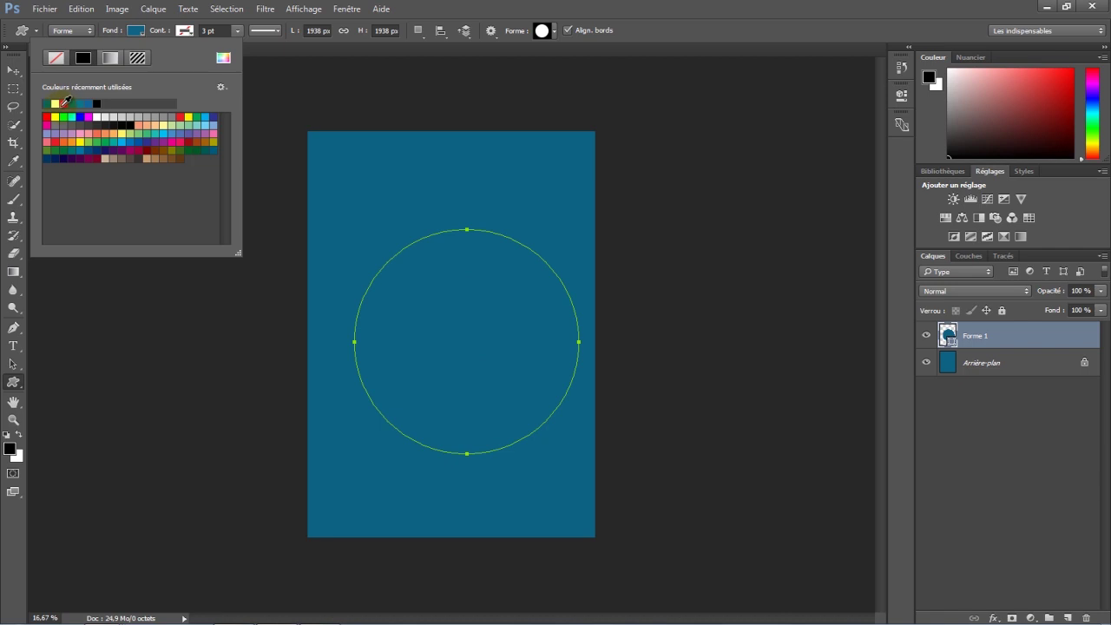
pyautogui.click(64, 103)
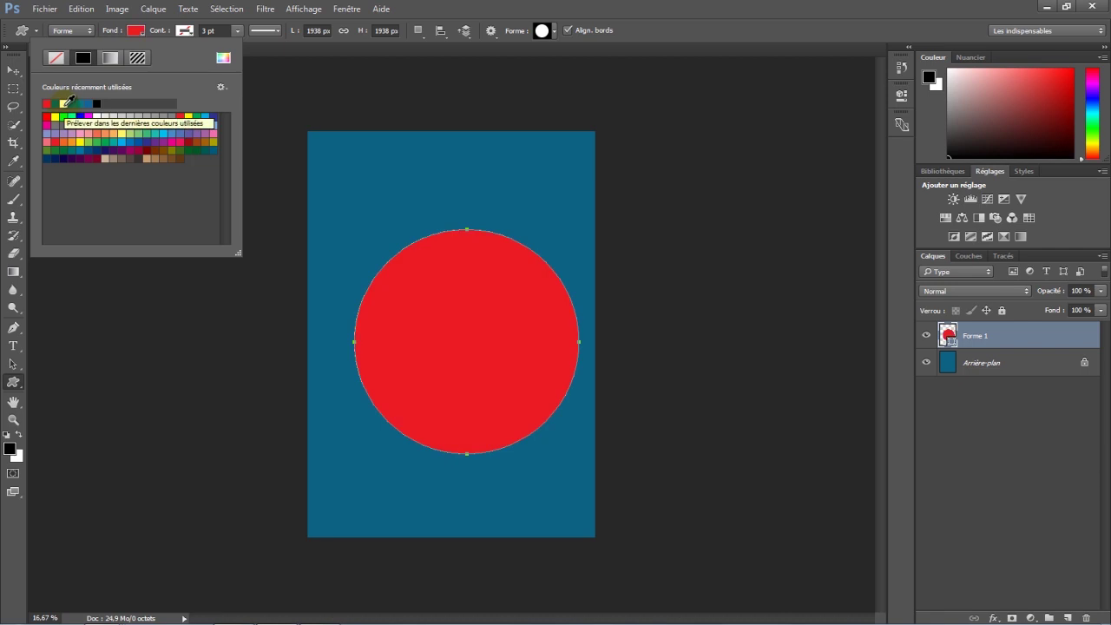
pyautogui.click(13, 70)
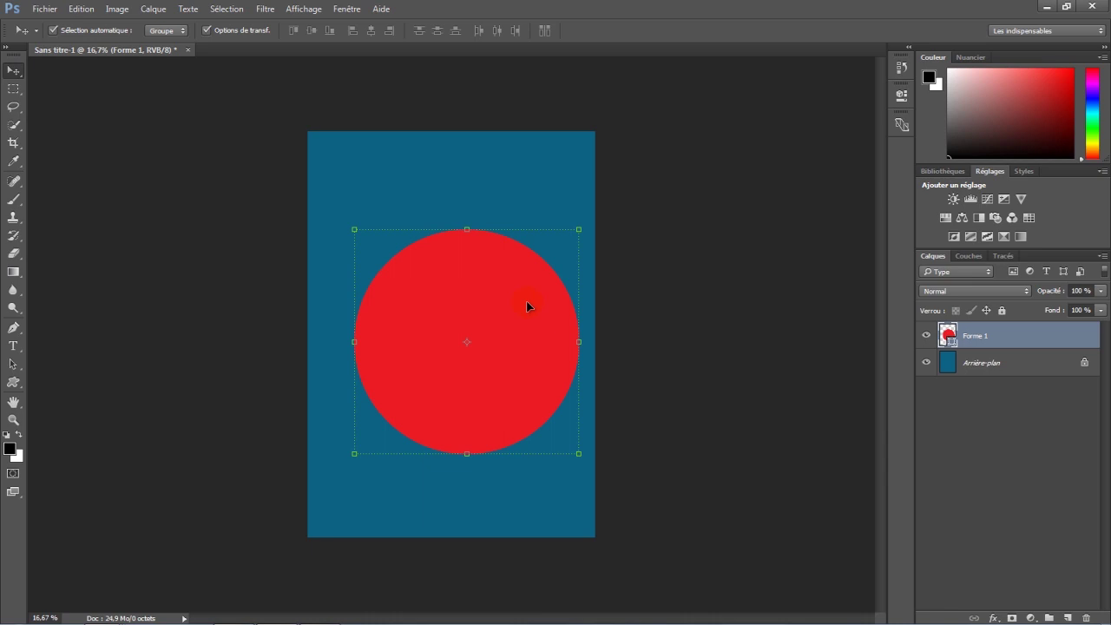
# Step: Place 3._Terrasse_Terrace as a linked layer, scaled to 25.89% and nudged right
pyautogui.click(45, 9)
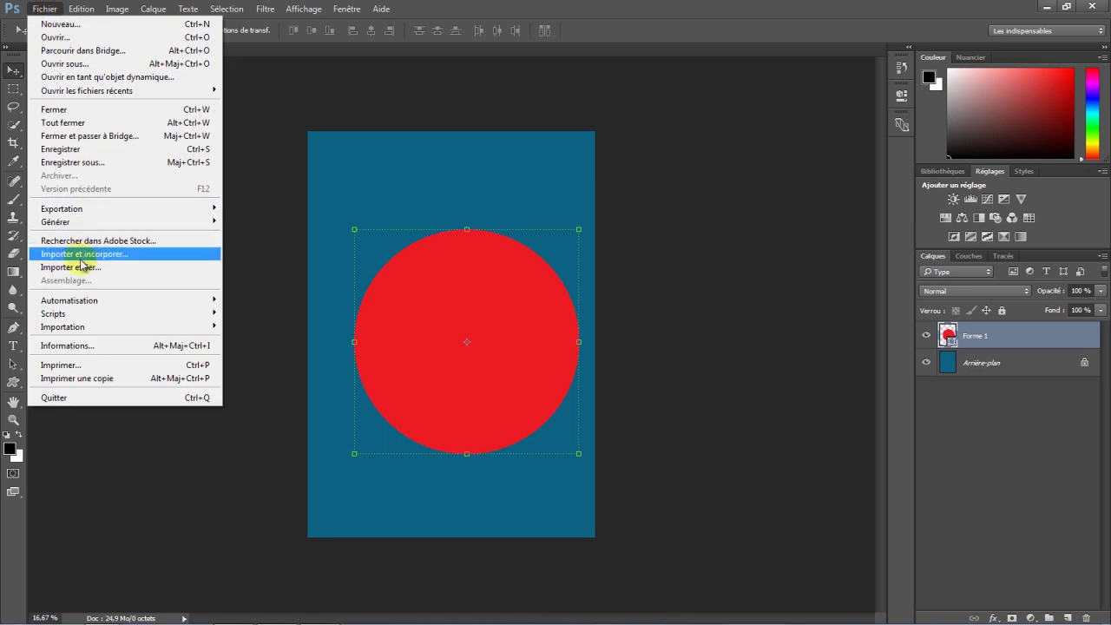
pyautogui.click(69, 267)
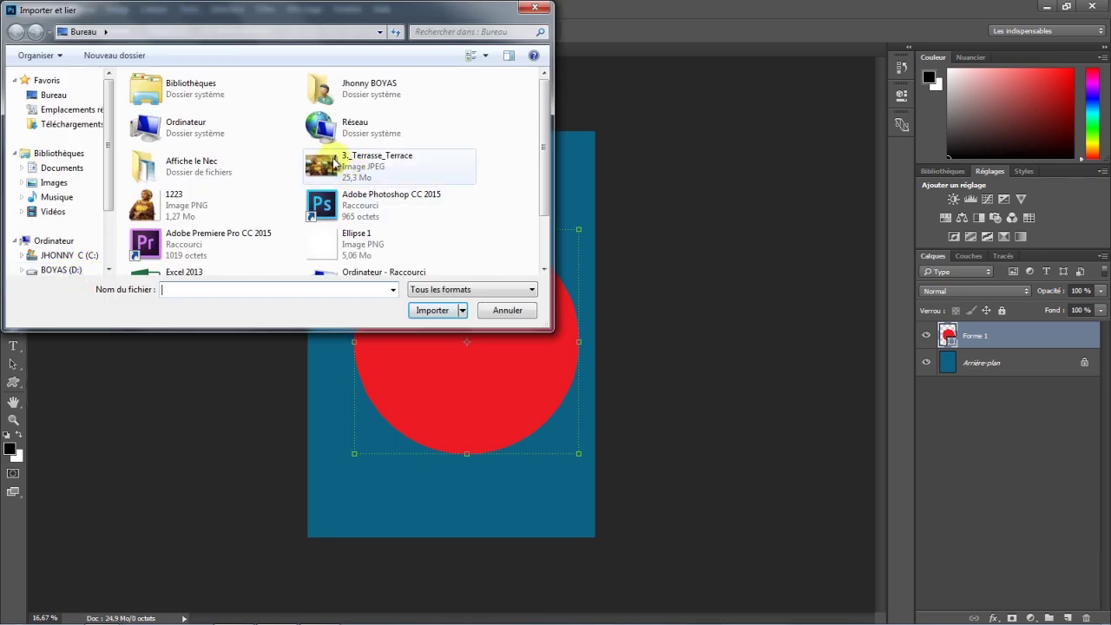
pyautogui.click(335, 162)
pyautogui.doubleClick(334, 161)
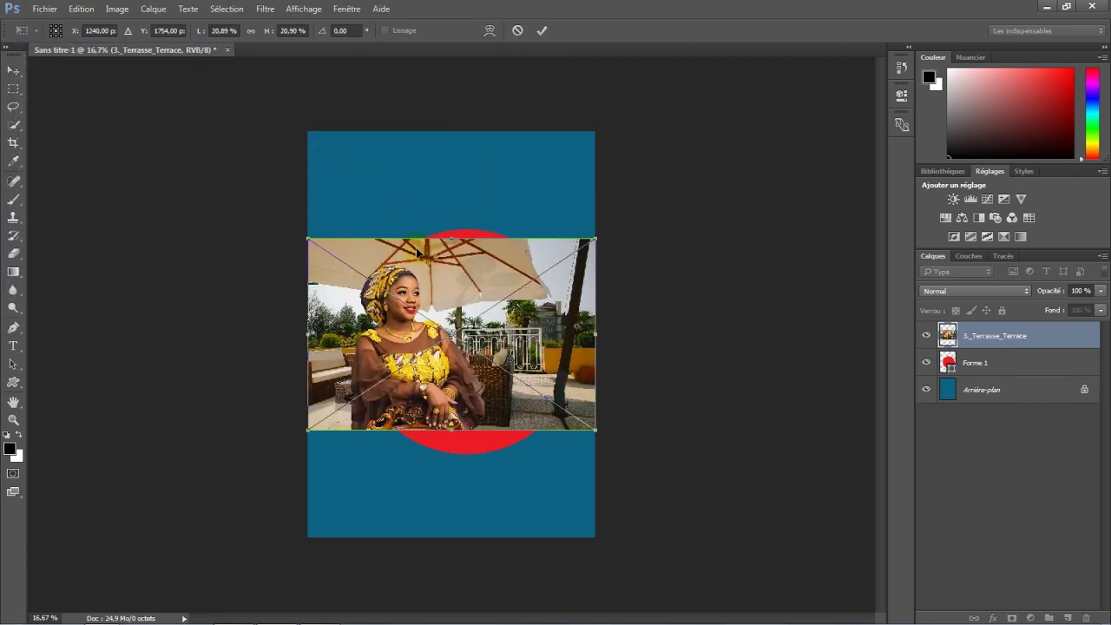
pyautogui.click(252, 31)
pyautogui.moveTo(267, 34); pyautogui.dragTo(272, 35)
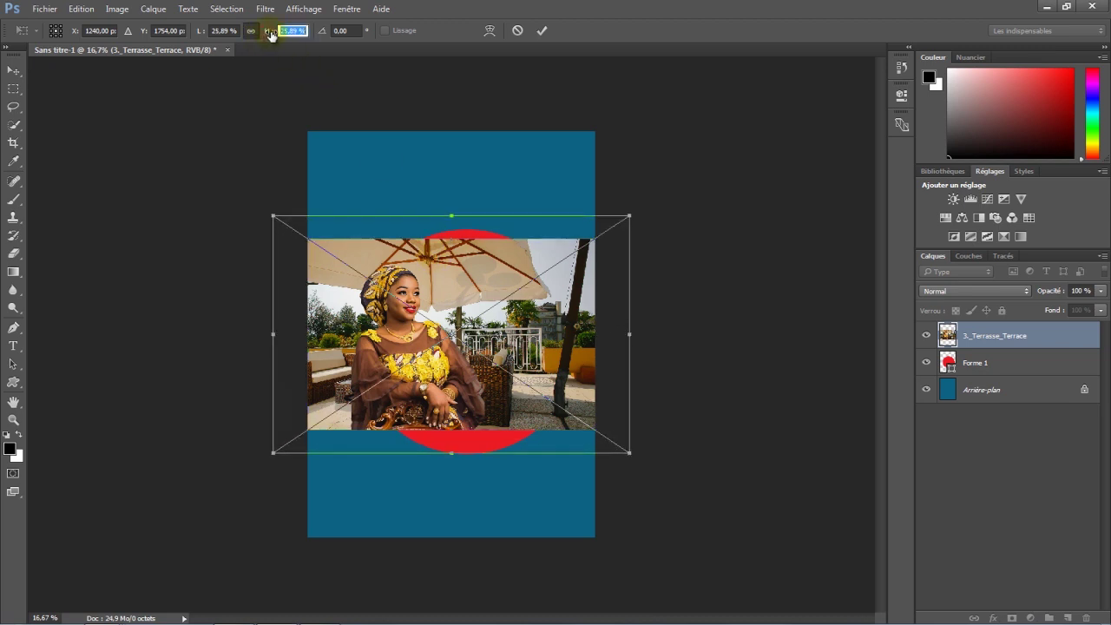
pyautogui.moveTo(438, 254); pyautogui.dragTo(476, 254)
pyautogui.press('Return')
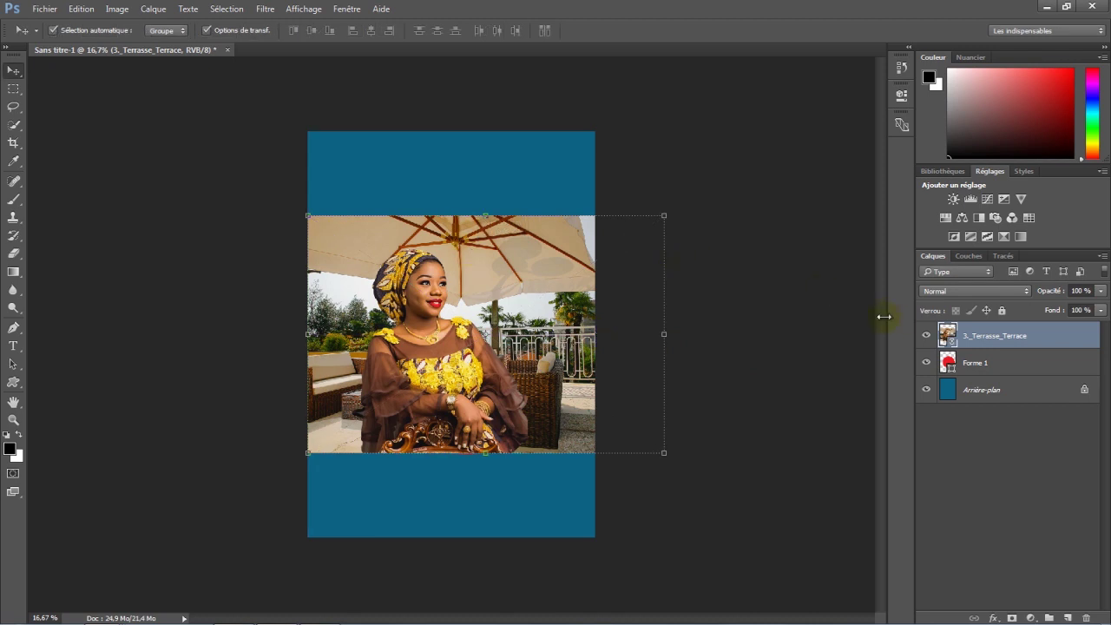
# Step: Clip the 3_Terrasse_Terrace photo layer to the Forme 1 circle with a clipping mask
pyautogui.click(927, 335)
pyautogui.click(926, 335)
pyautogui.rightClick(1068, 338)
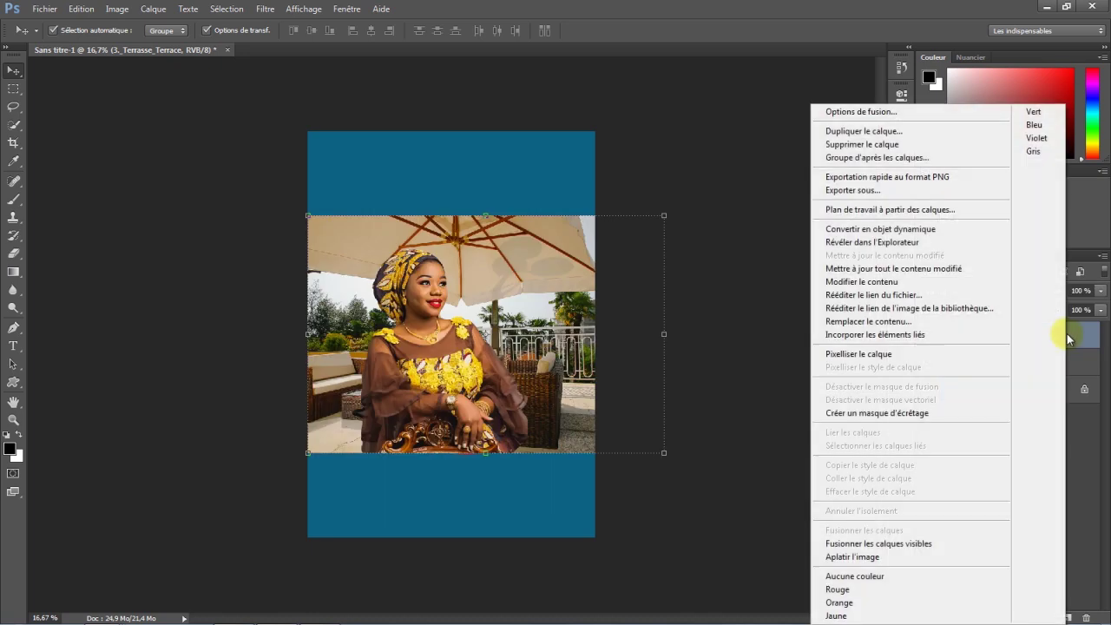
pyautogui.click(878, 413)
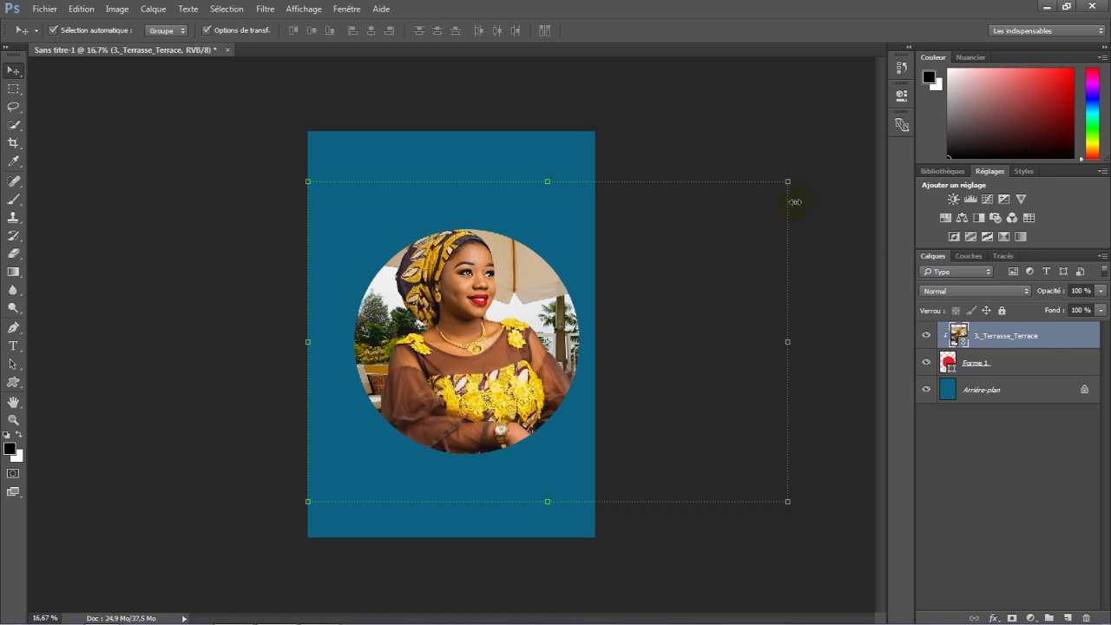
# Step: Scale the clipped photo to 27.89%, flip it horizontally, and re-centre the woman
pyautogui.hotkey('ctrl', 't')
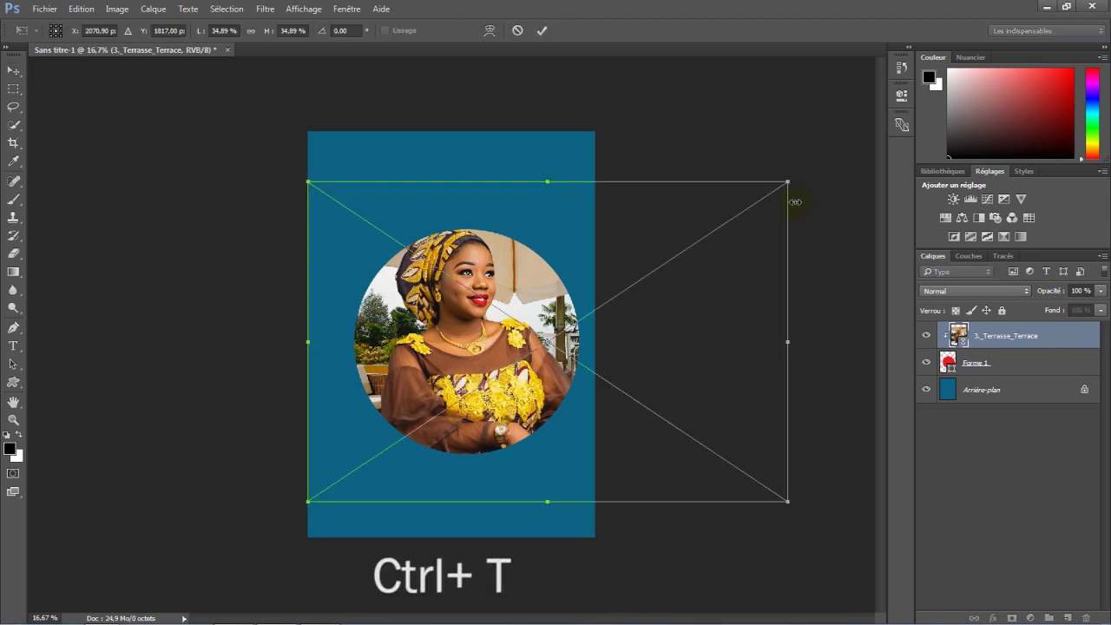
pyautogui.click(250, 31)
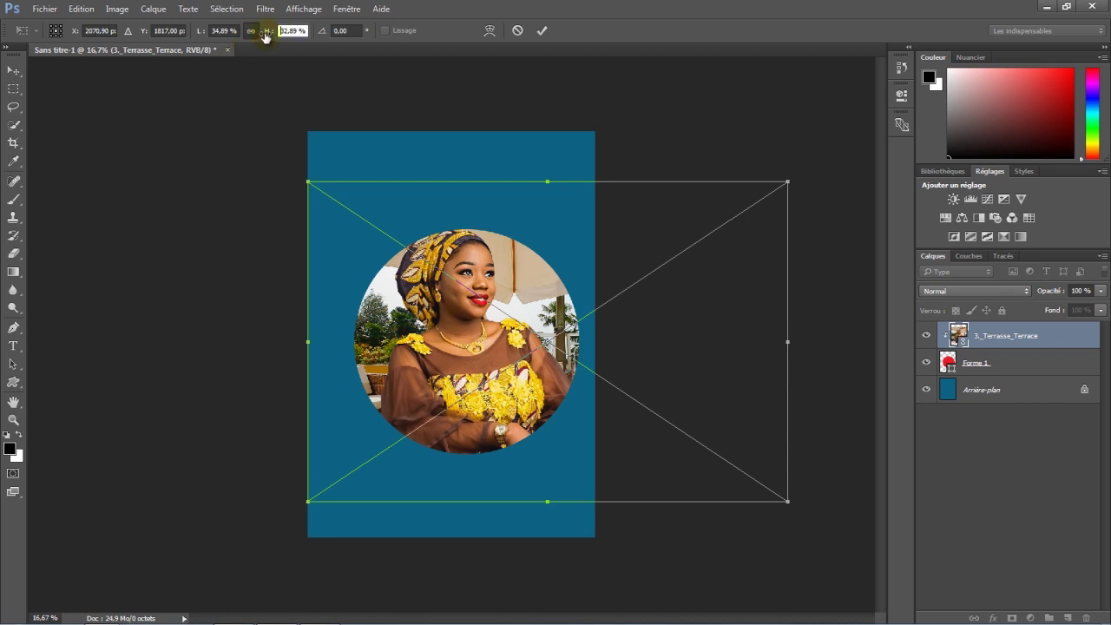
pyautogui.moveTo(266, 35); pyautogui.dragTo(262, 37)
pyautogui.moveTo(440, 226); pyautogui.dragTo(425, 226)
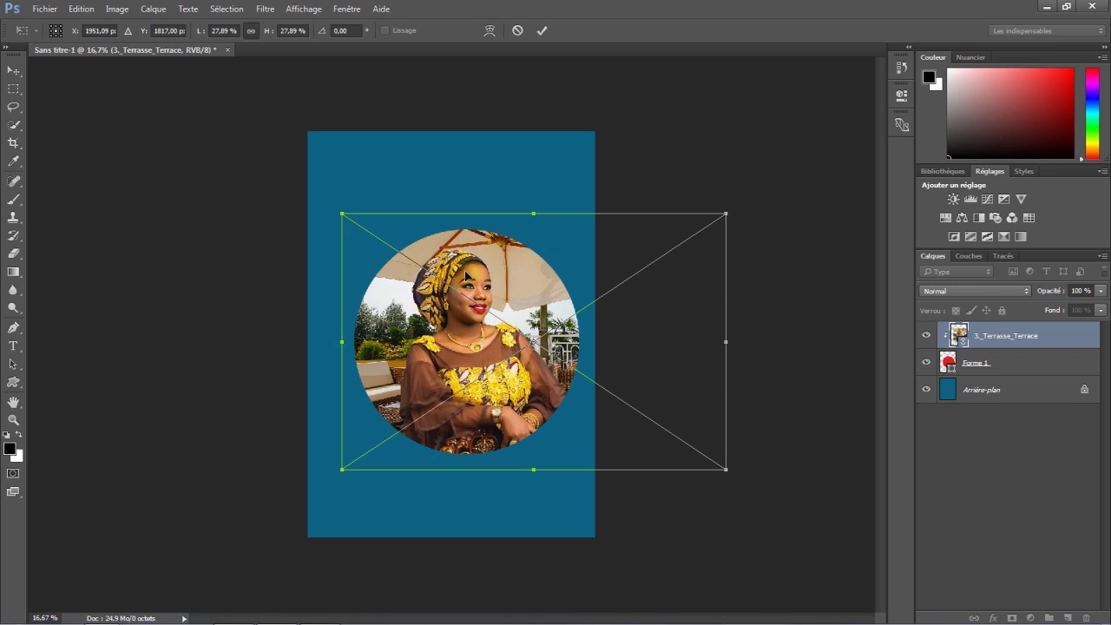
pyautogui.rightClick(483, 273)
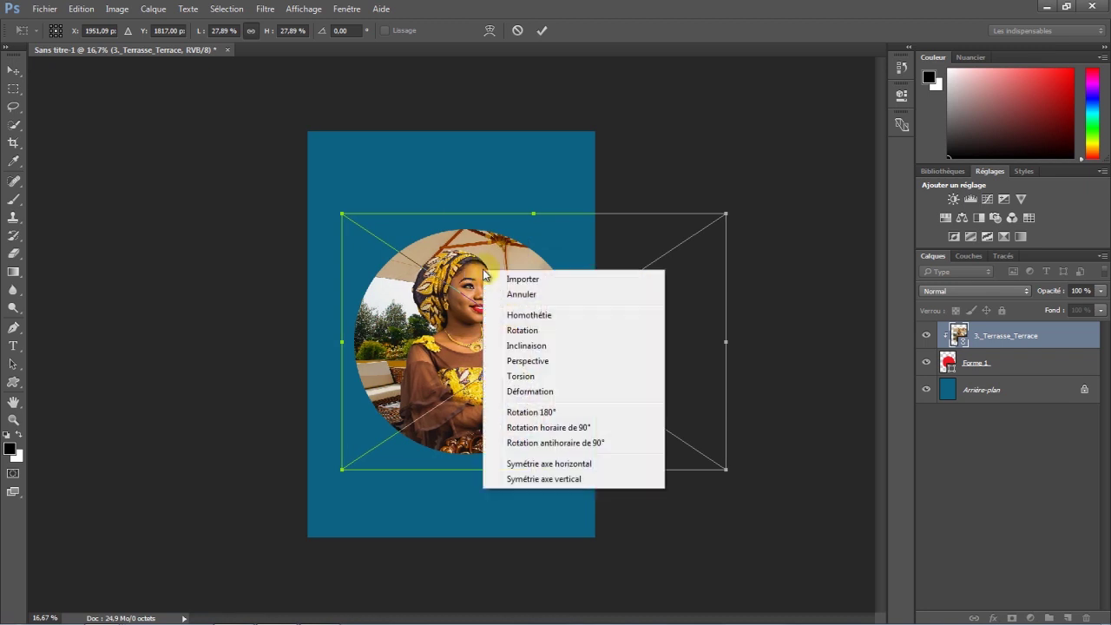
pyautogui.click(538, 469)
pyautogui.moveTo(532, 349); pyautogui.dragTo(440, 343)
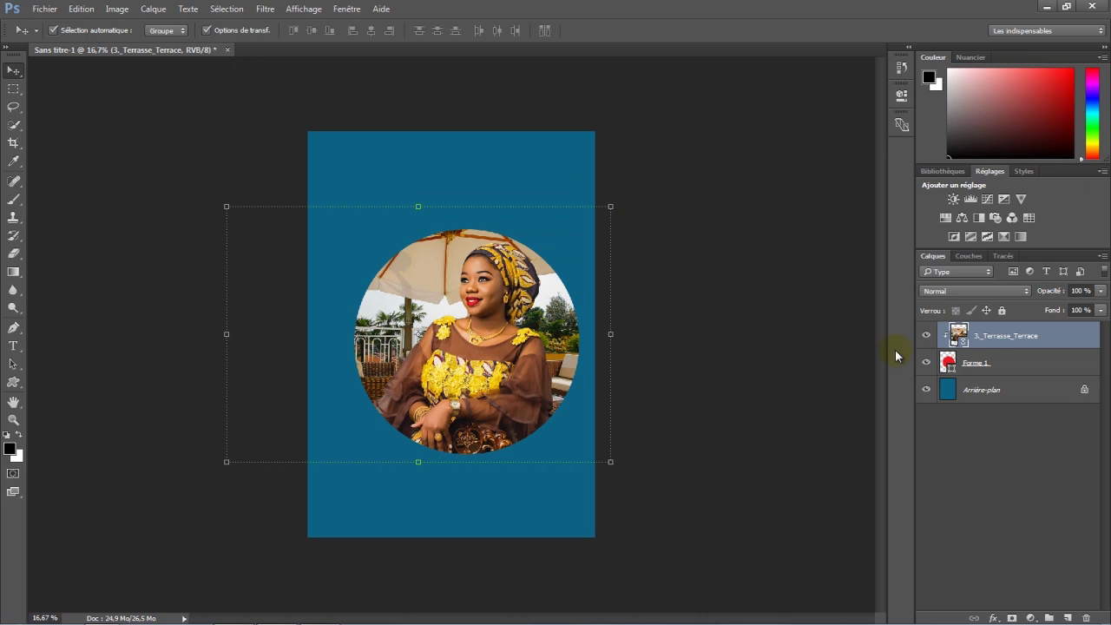
# Step: Hide the photo and circle layers, leaving only the teal page visible
pyautogui.click(926, 391)
pyautogui.click(926, 391)
pyautogui.moveTo(926, 336); pyautogui.dragTo(926, 363)
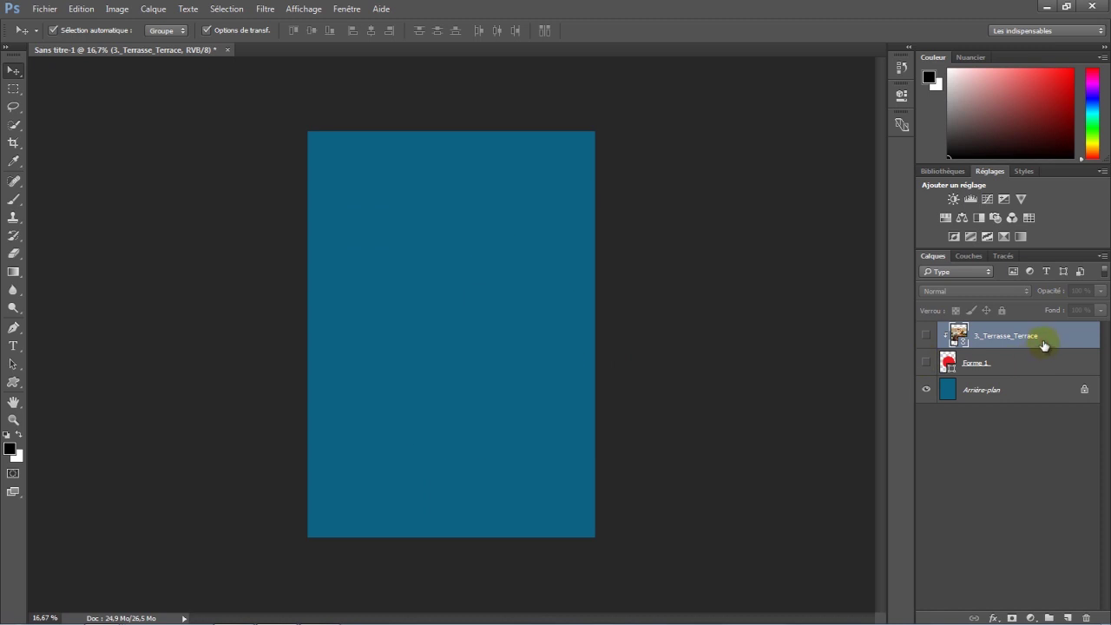
# Step: Delete the 3_Terrasse_Terrace and Forme 1 layers
pyautogui.press('Delete')
pyautogui.press('Delete')
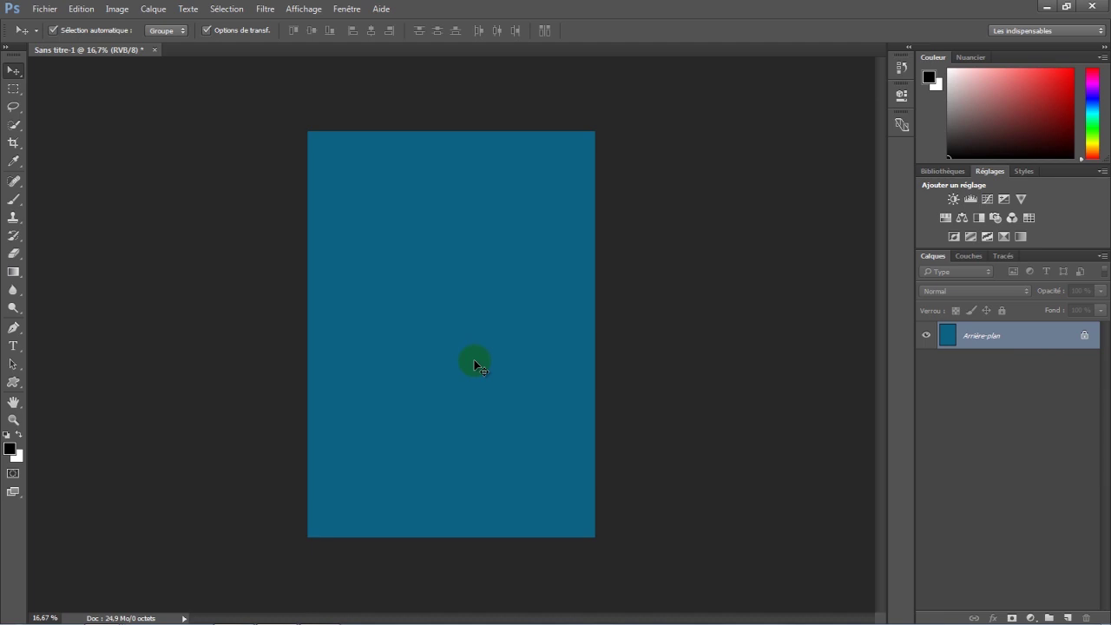
pyautogui.click(55, 10)
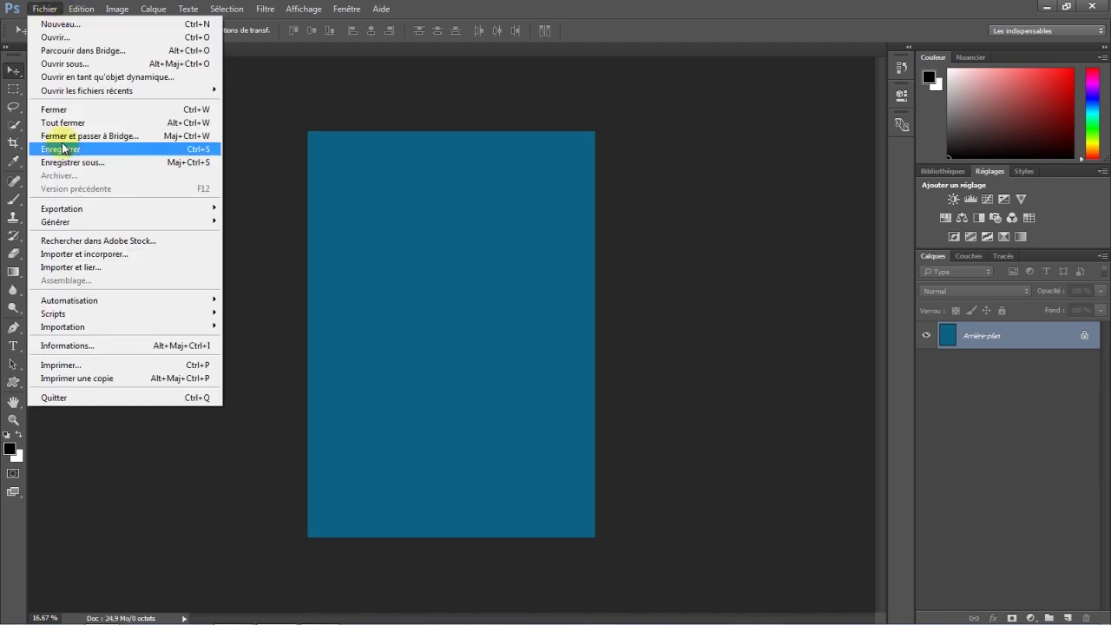
# Step: Place the Ellipse 1 image at about 155%, lowered slightly, and rasterize its layer
pyautogui.click(77, 271)
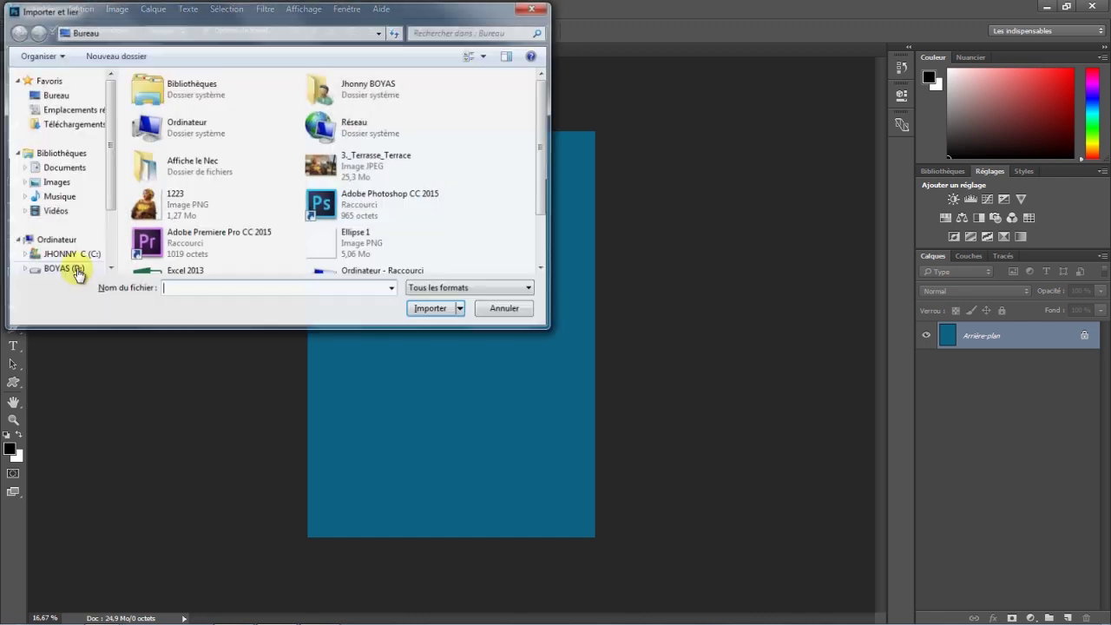
pyautogui.click(322, 246)
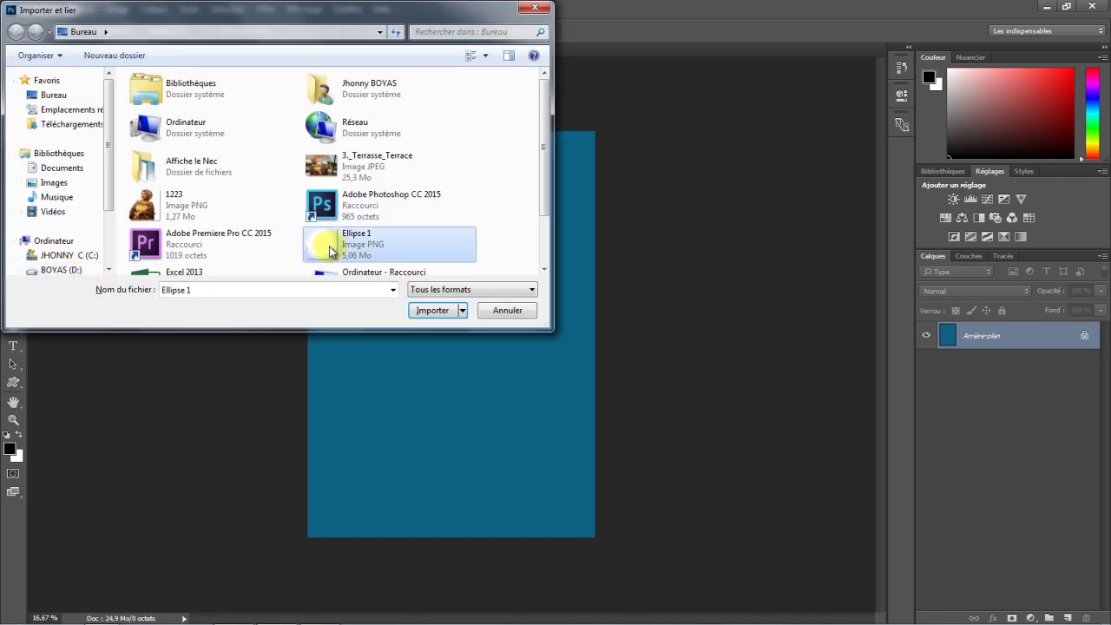
pyautogui.doubleClick(326, 247)
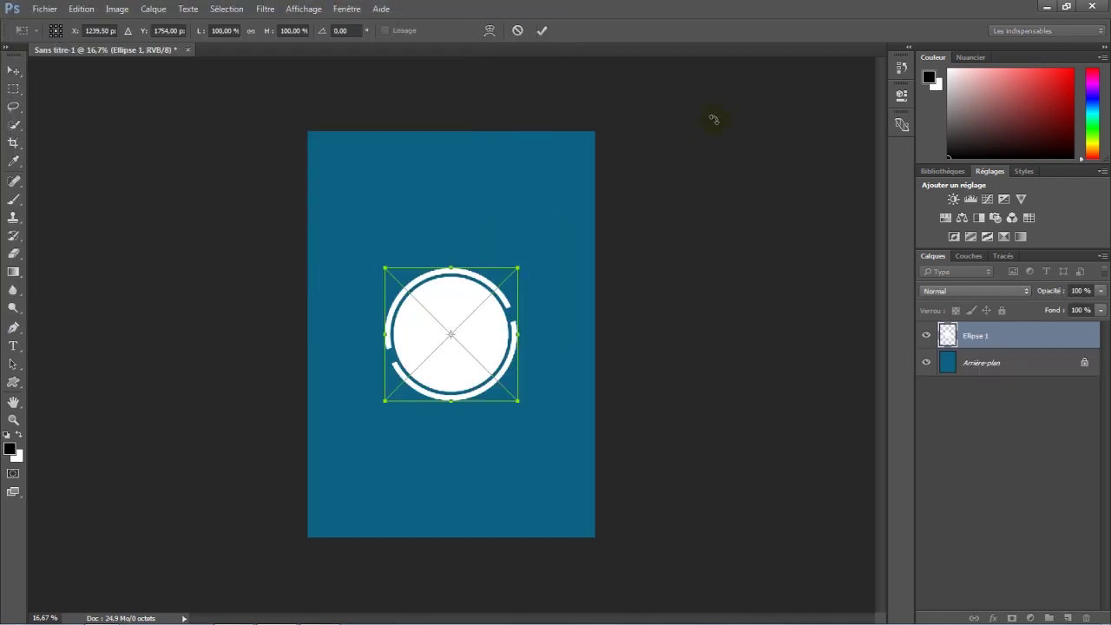
pyautogui.moveTo(267, 34); pyautogui.dragTo(307, 43)
pyautogui.moveTo(457, 278); pyautogui.dragTo(460, 309)
pyautogui.click(541, 31)
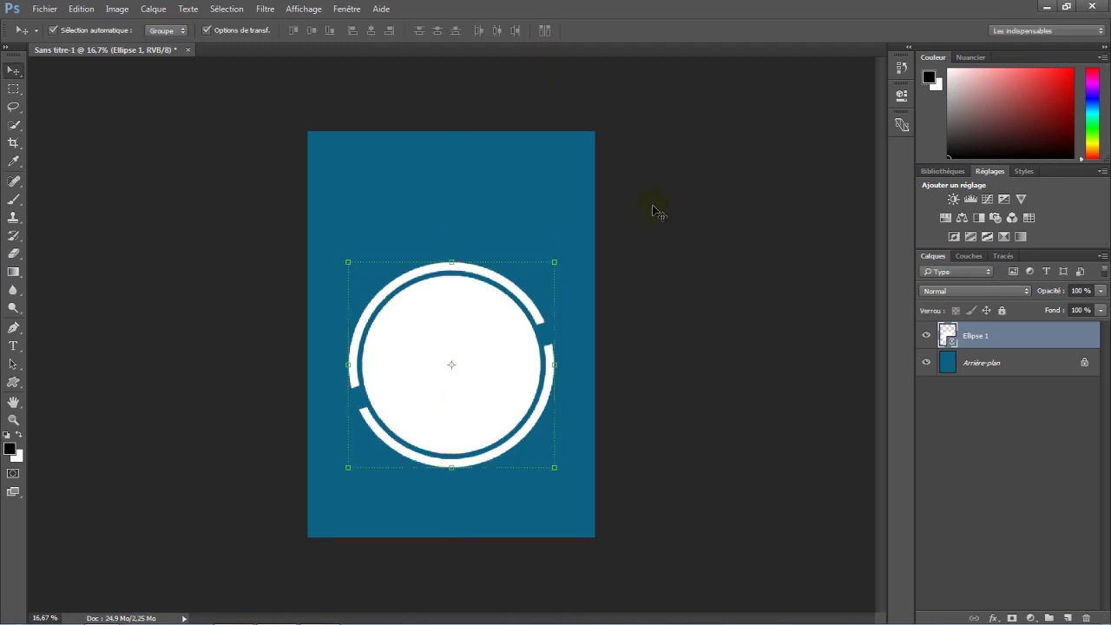
pyautogui.rightClick(1061, 342)
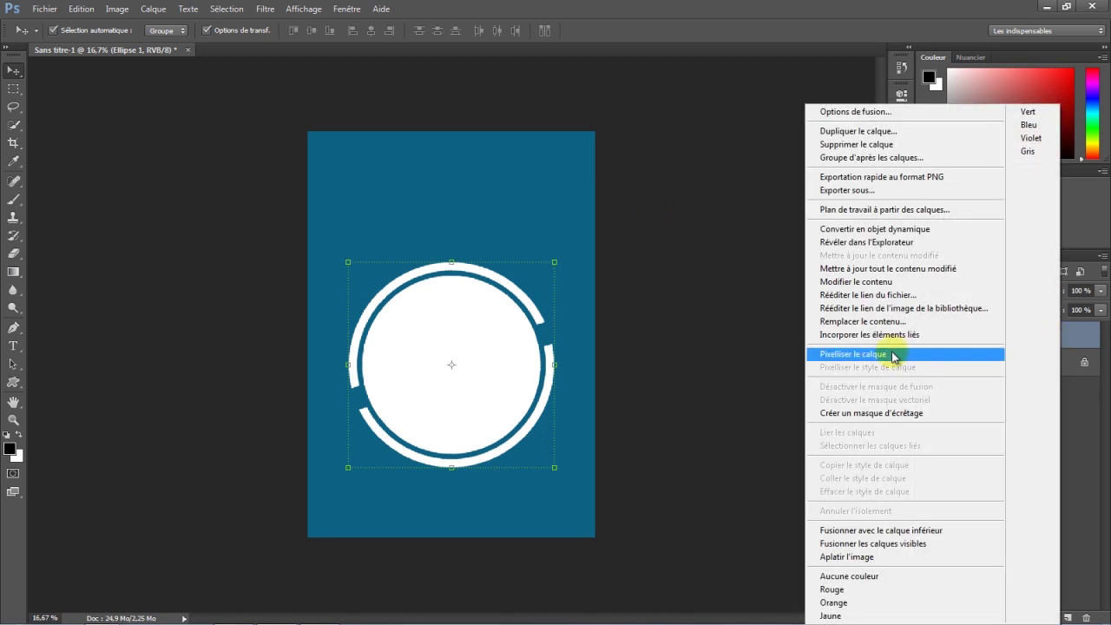
pyautogui.click(892, 354)
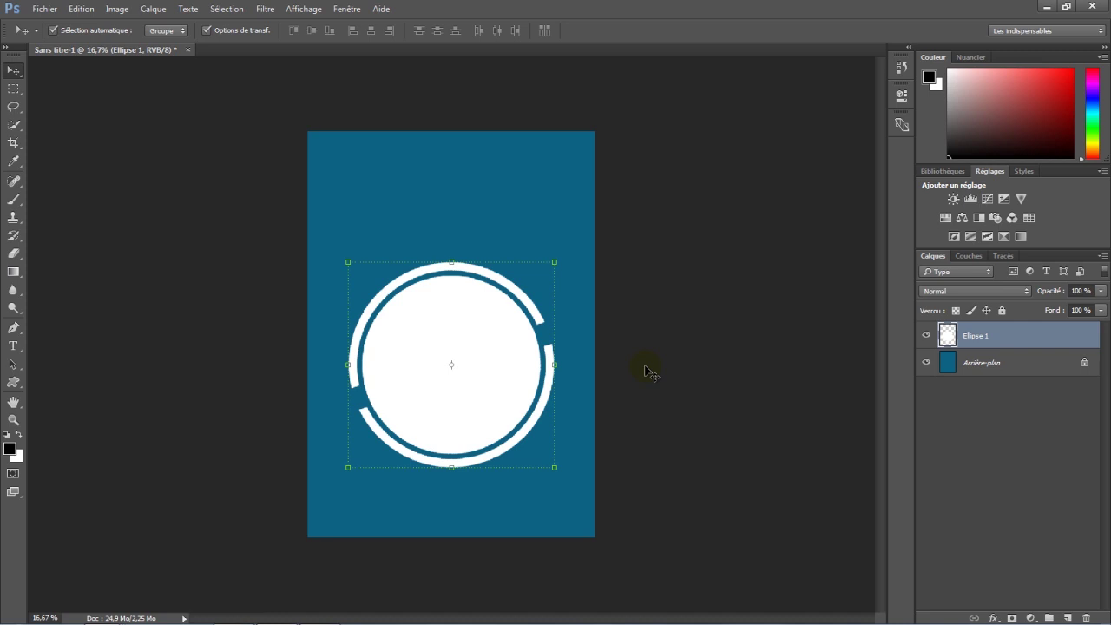
# Step: Place the 1223 portrait as a linked layer above Ellipse 1
pyautogui.click(48, 10)
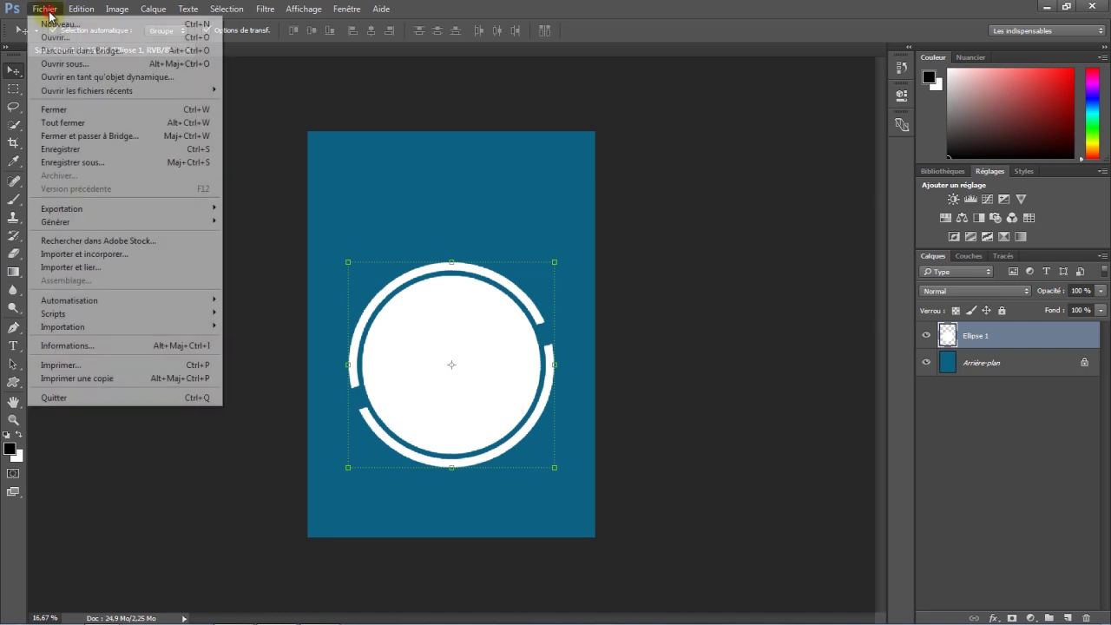
pyautogui.click(67, 266)
pyautogui.click(154, 215)
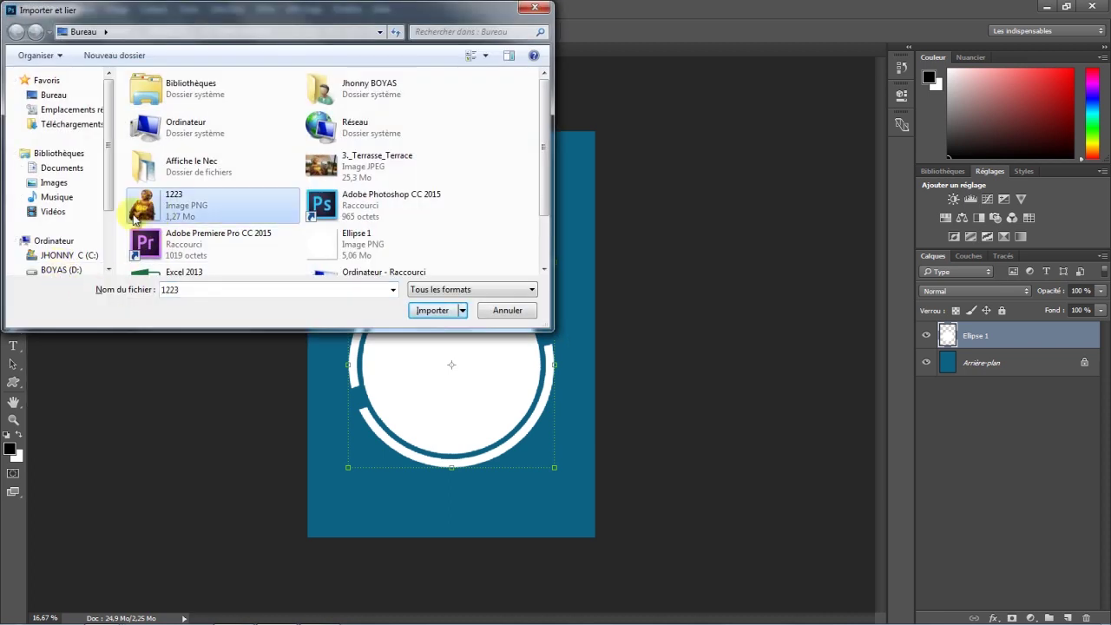
pyautogui.doubleClick(146, 214)
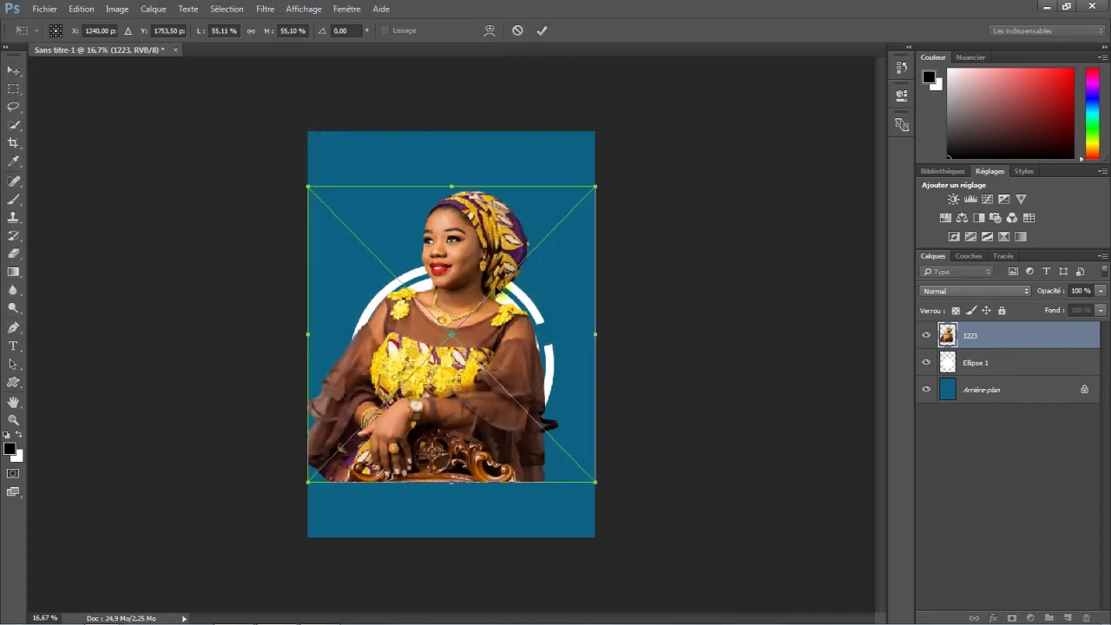
pyautogui.click(542, 31)
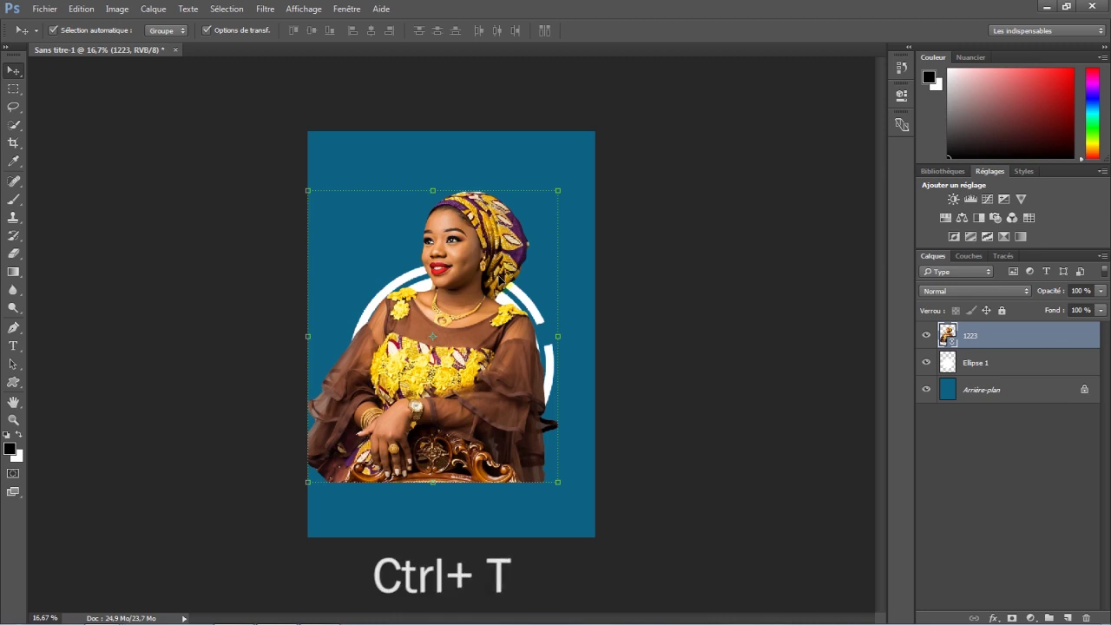
# Step: Flip the 1223 portrait horizontally
pyautogui.hotkey('ctrl', 't')
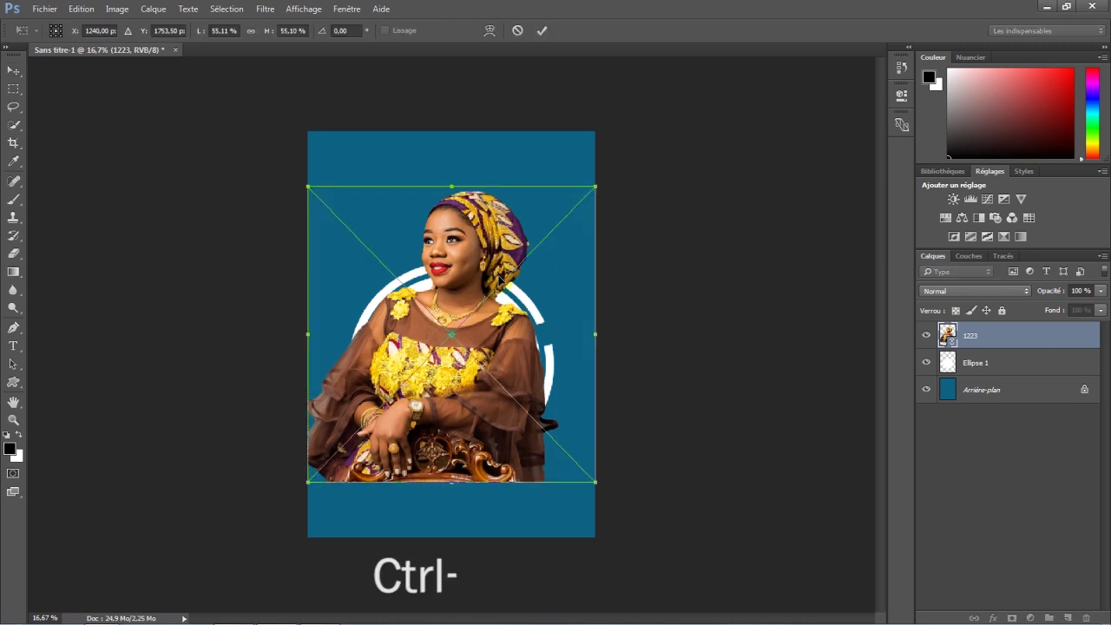
pyautogui.rightClick(475, 267)
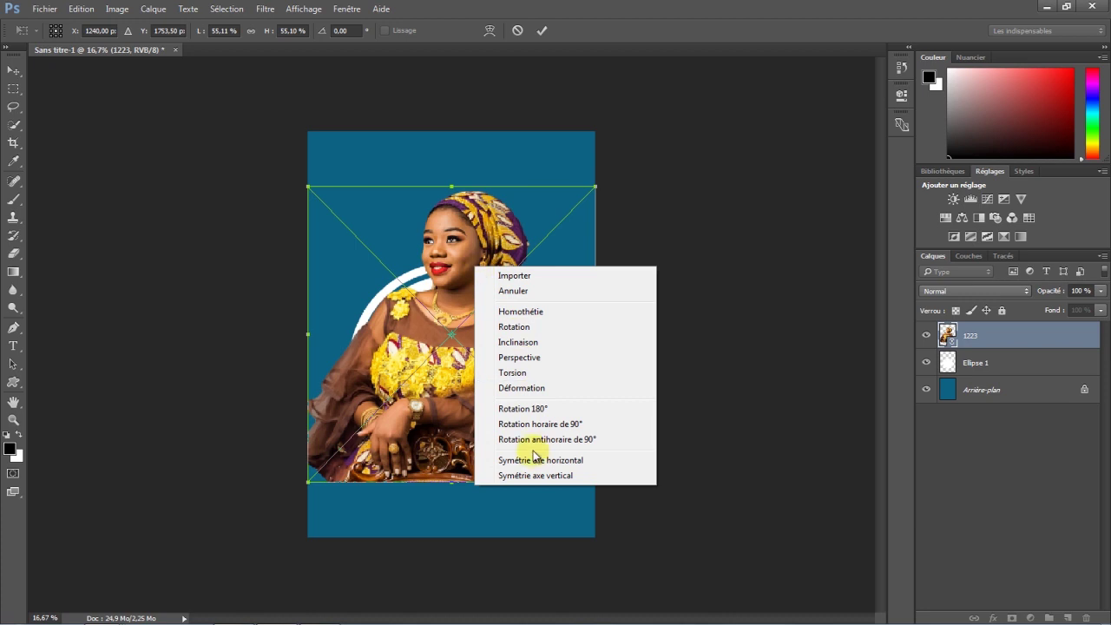
pyautogui.click(535, 462)
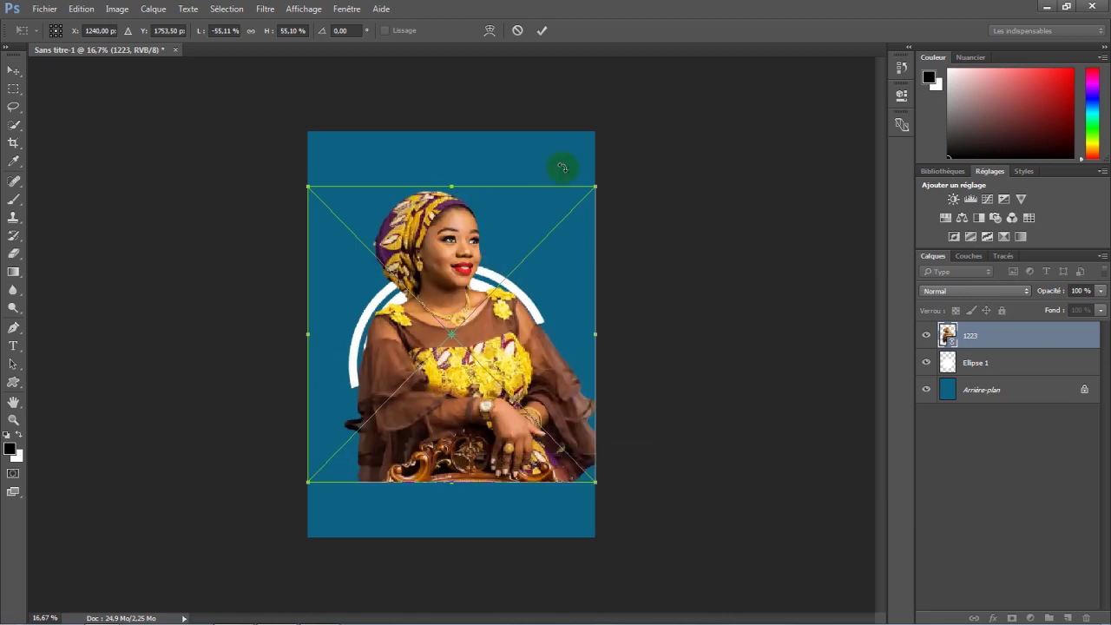
pyautogui.click(541, 33)
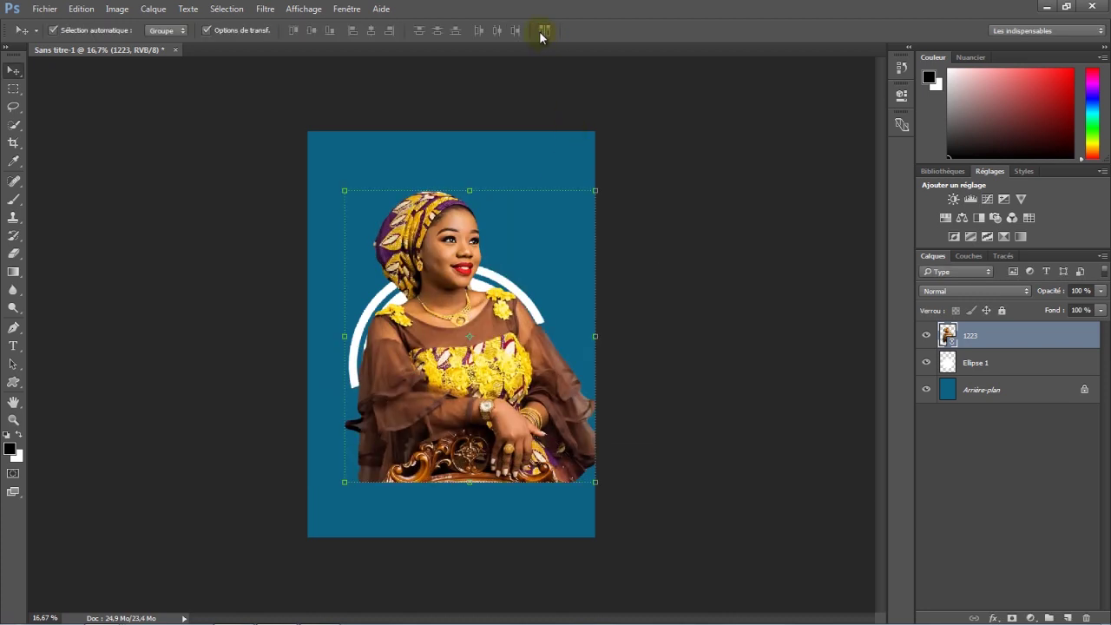
pyautogui.hotkey('ctrl', 't')
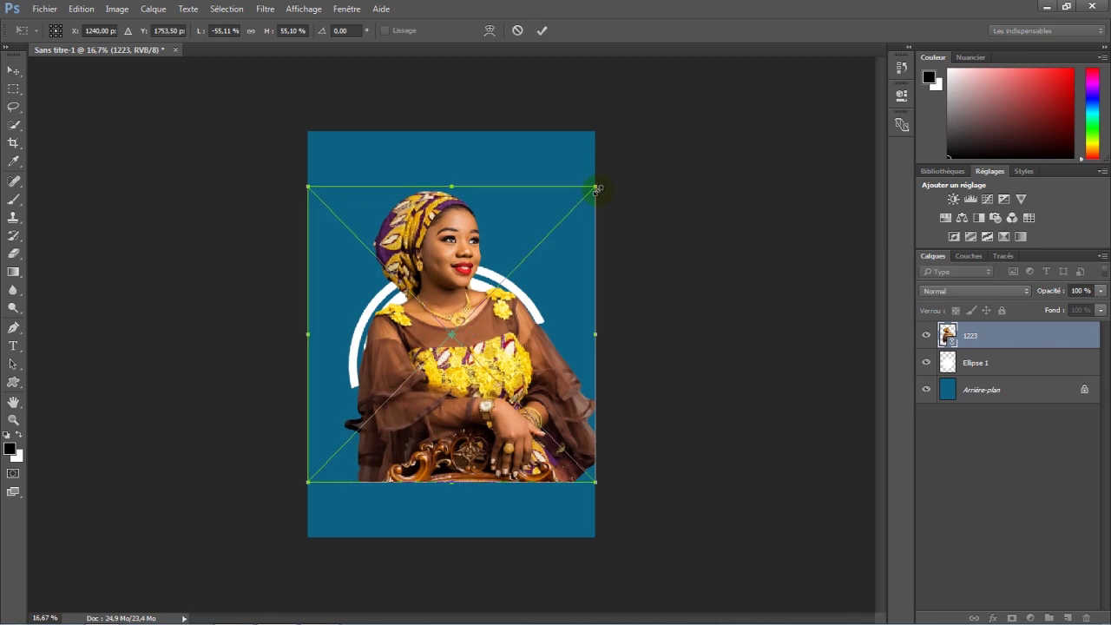
pyautogui.click(517, 31)
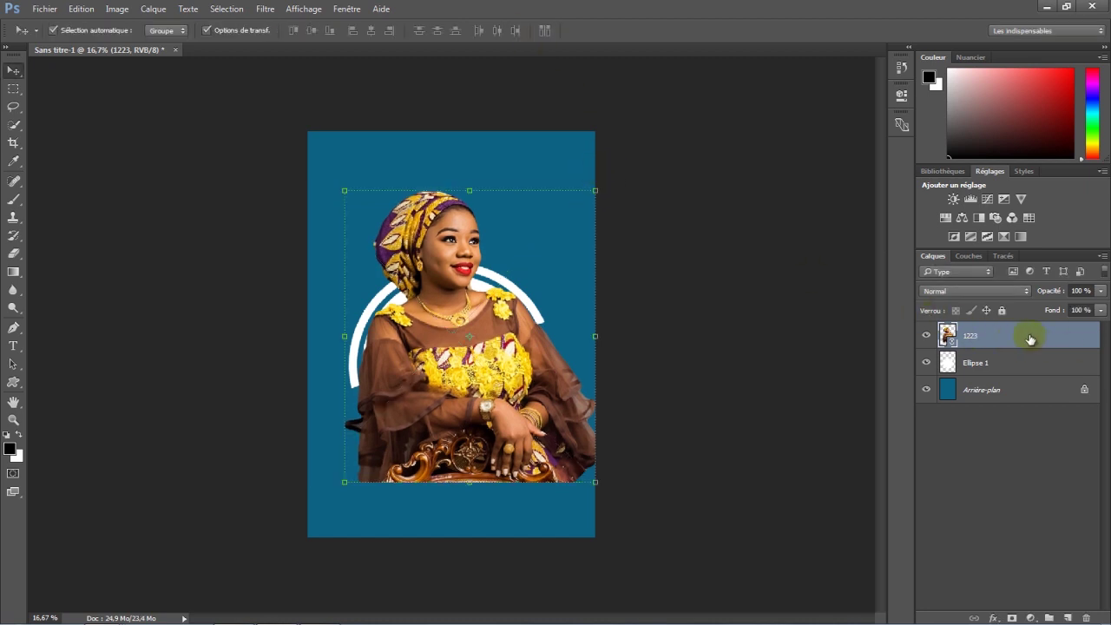
# Step: Shrink the portrait proportionally to about 49.11% to fit the ring
pyautogui.click(925, 336)
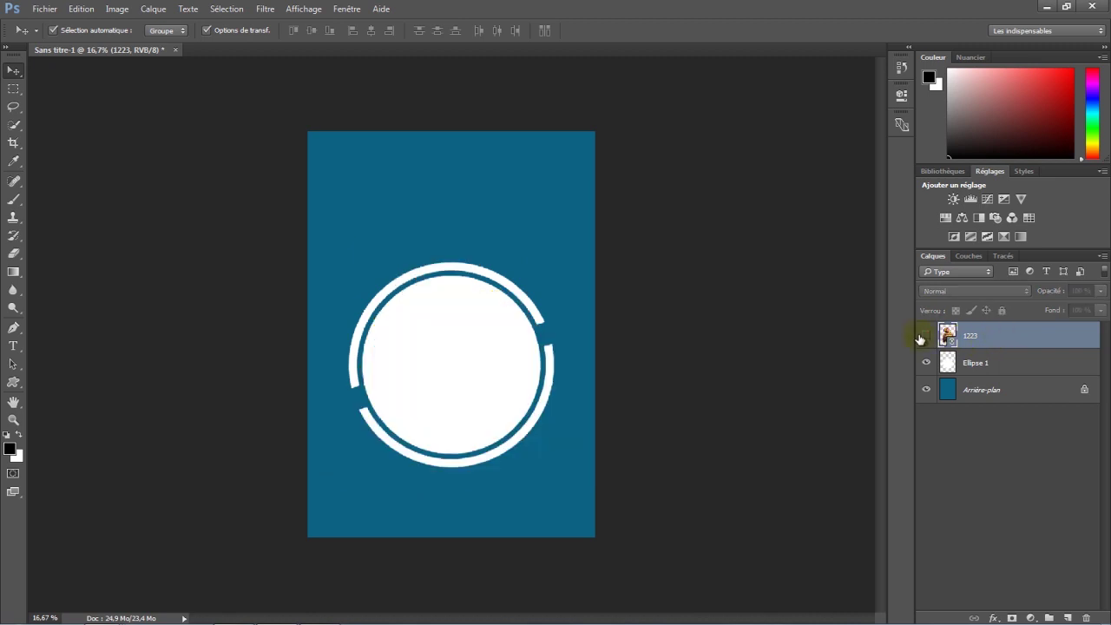
pyautogui.click(925, 336)
pyautogui.hotkey('ctrl', 't')
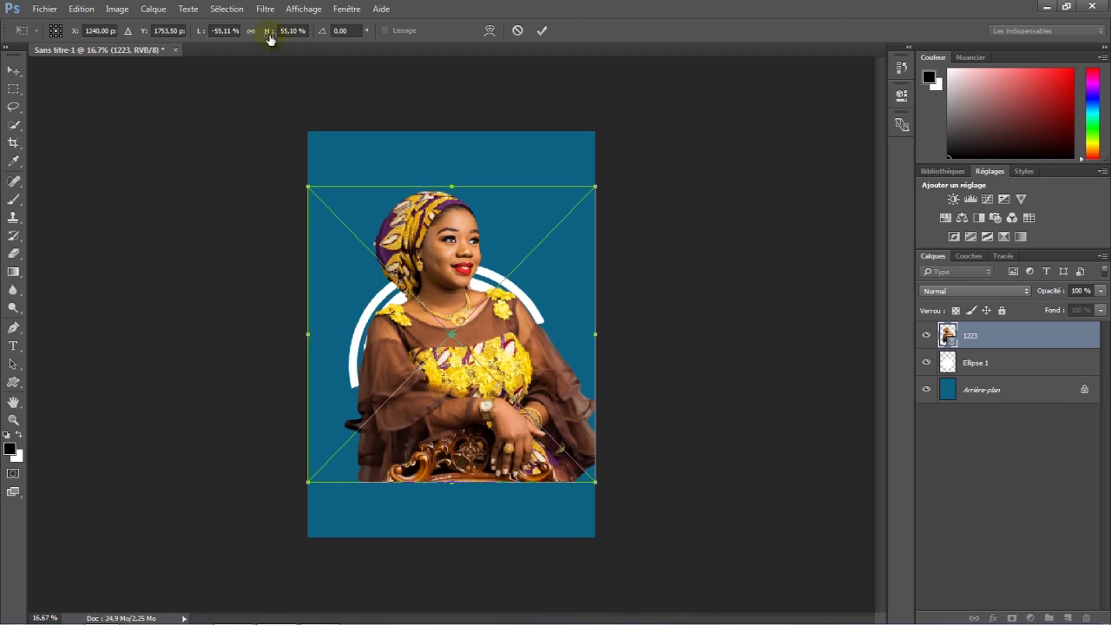
pyautogui.click(251, 30)
pyautogui.moveTo(267, 34); pyautogui.dragTo(262, 34)
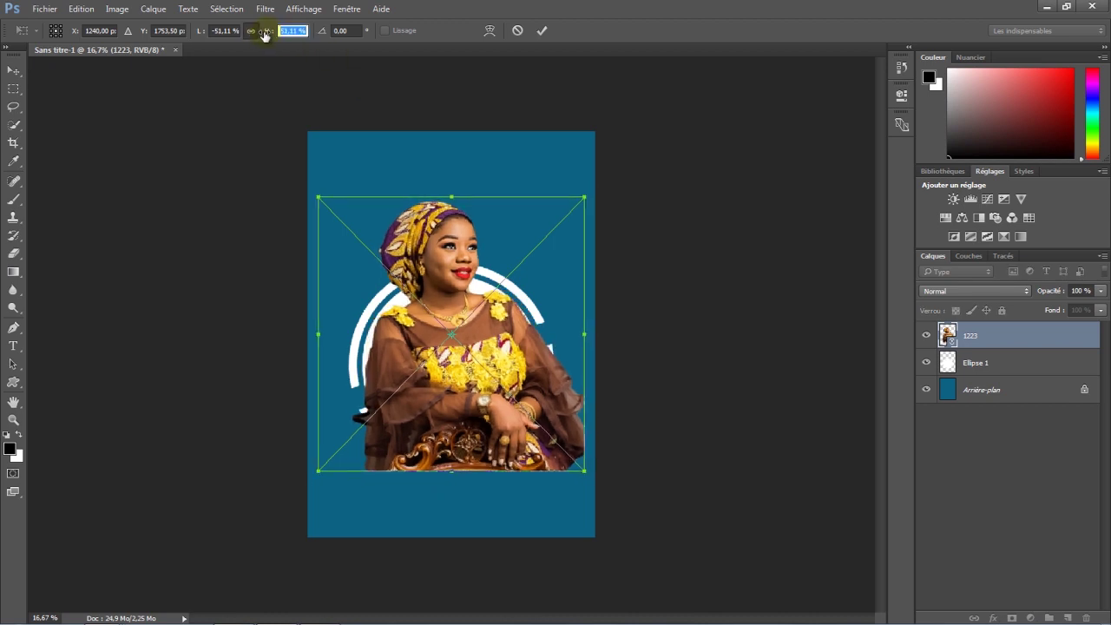
pyautogui.click(542, 31)
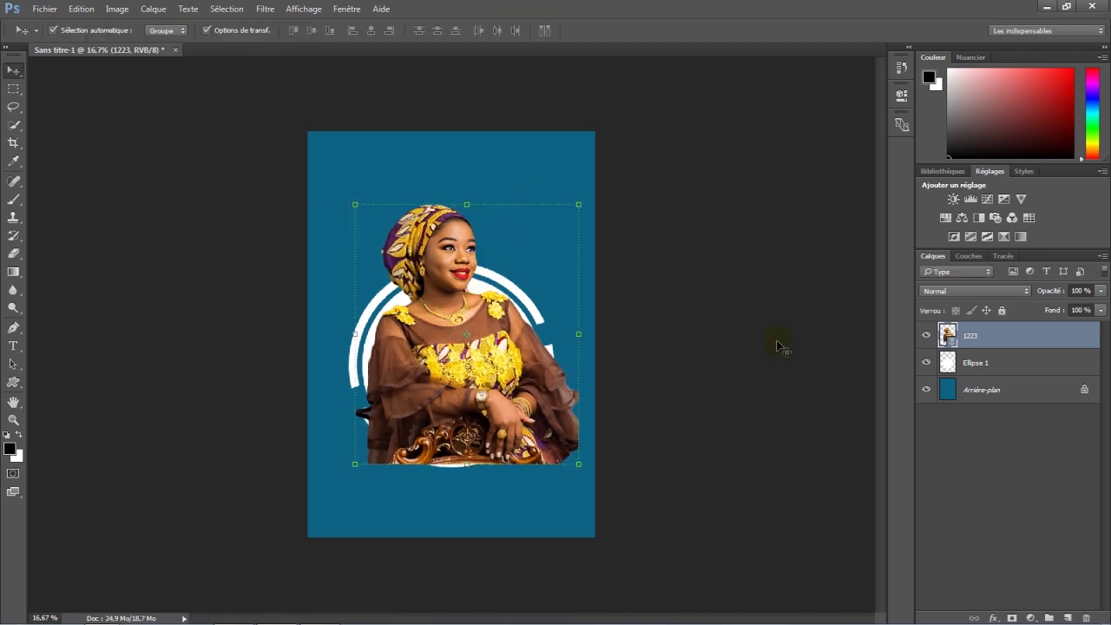
# Step: Rasterize and hide the 1223 portrait layer, then make Ellipse 1 the active layer
pyautogui.rightClick(1059, 340)
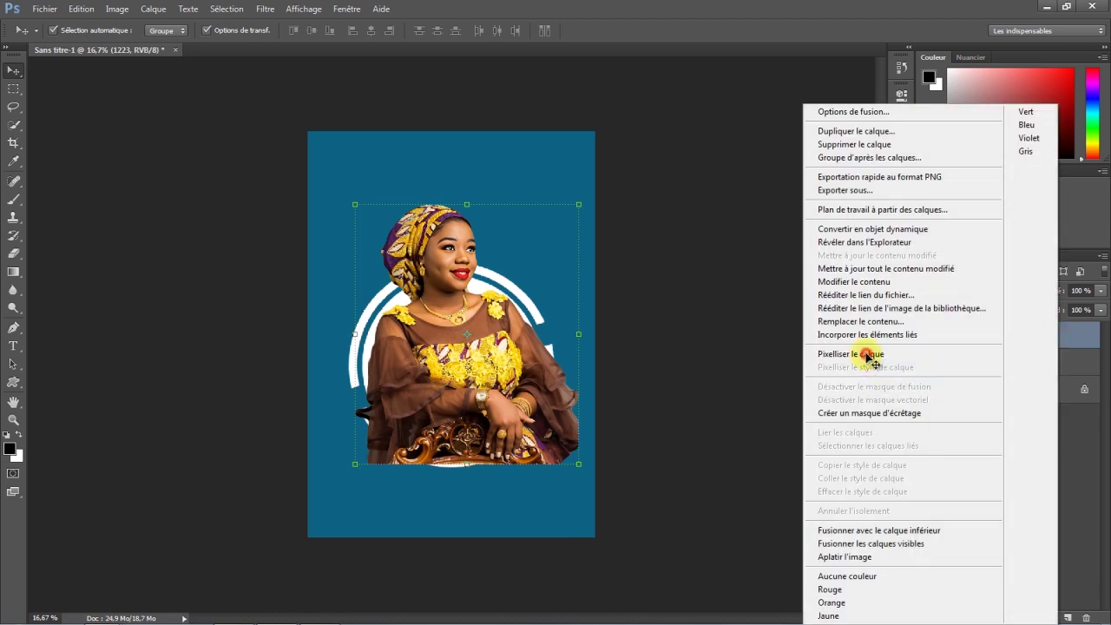
pyautogui.click(866, 355)
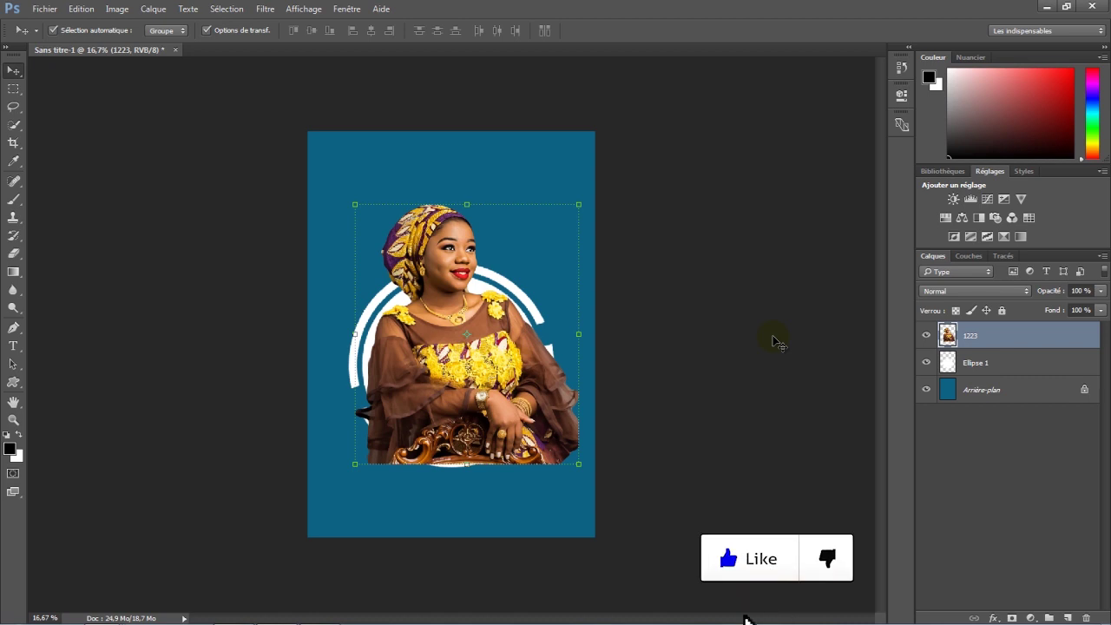
pyautogui.click(926, 335)
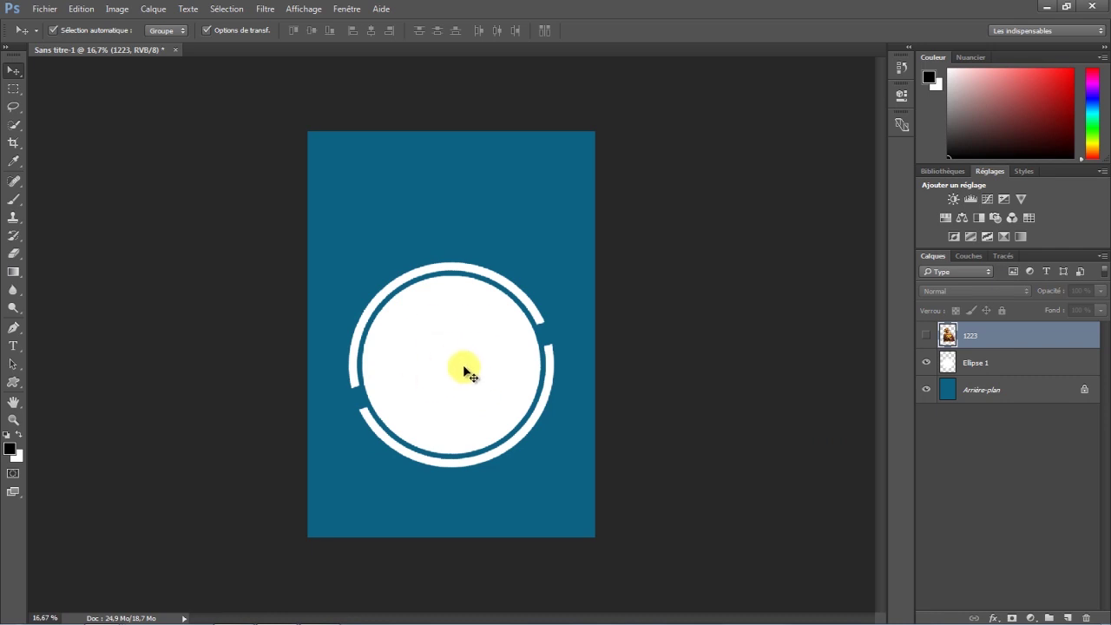
pyautogui.click(1008, 359)
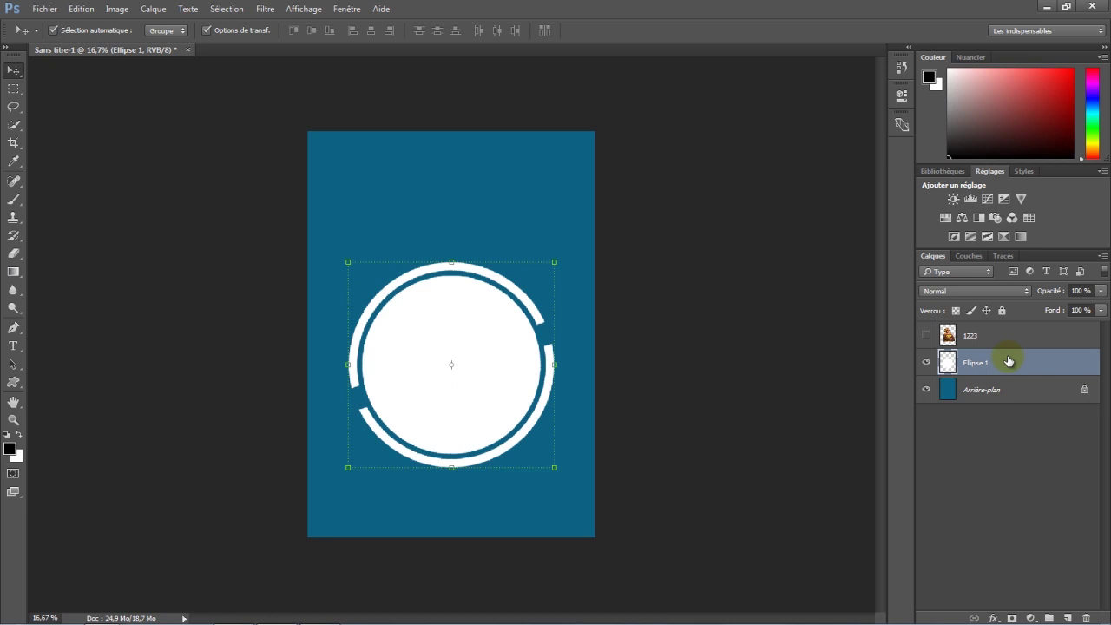
# Step: Select the area inside the inner white circle with the Magic Wand at tolerance 20
pyautogui.click(14, 126)
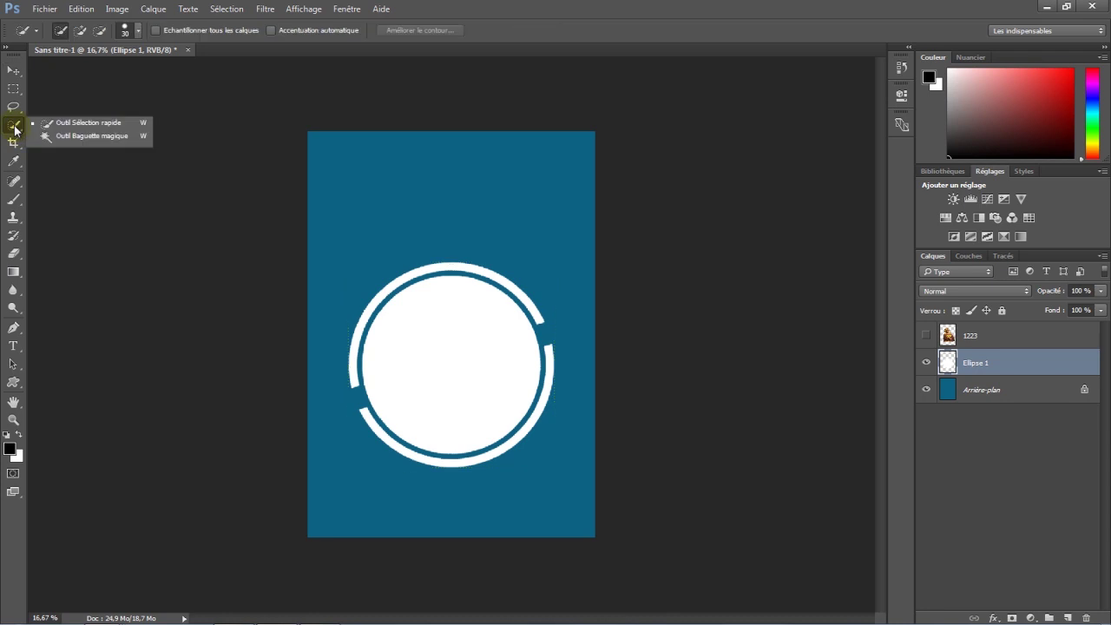
pyautogui.click(64, 137)
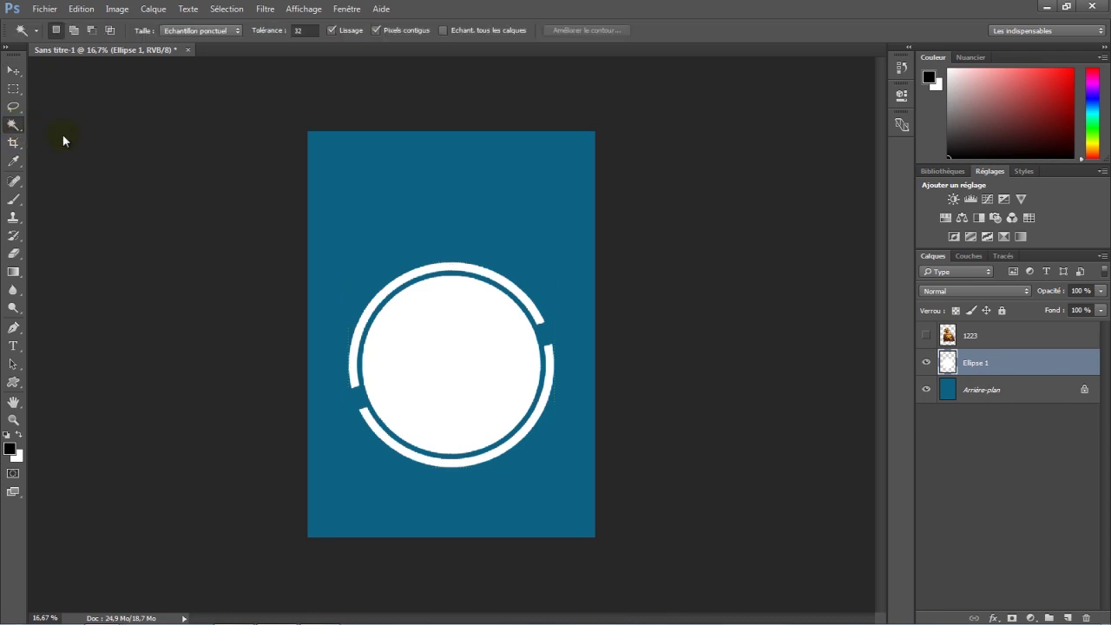
pyautogui.doubleClick(297, 31)
pyautogui.write('16')
pyautogui.press('Return')
pyautogui.write('0')
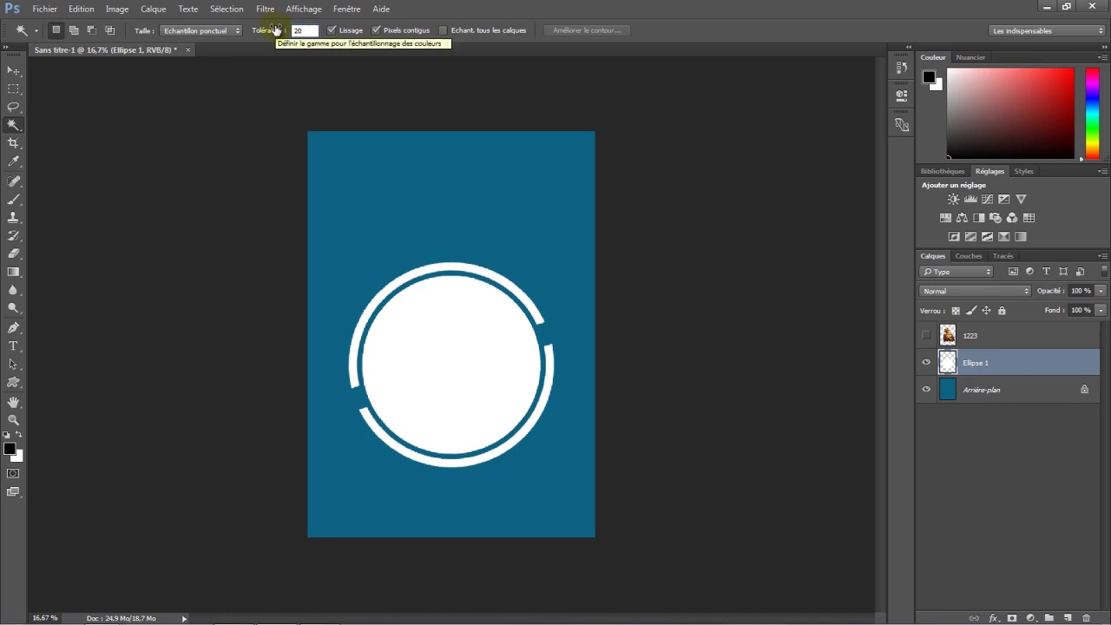
pyautogui.click(438, 335)
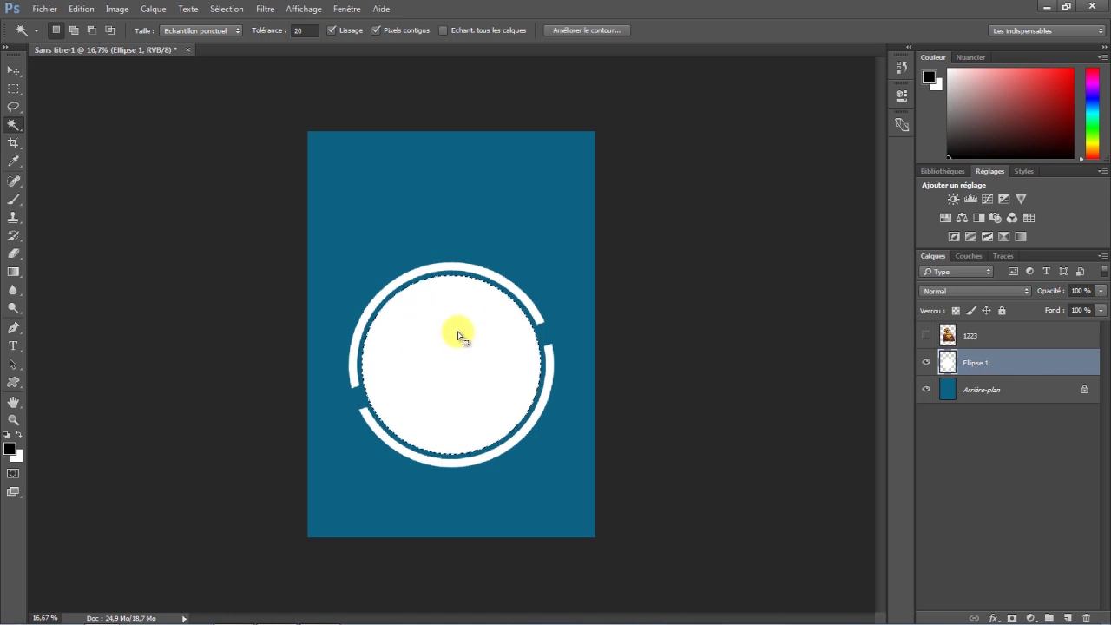
# Step: Show layer 1223 and add a layer mask from the circle selection
pyautogui.press('x')
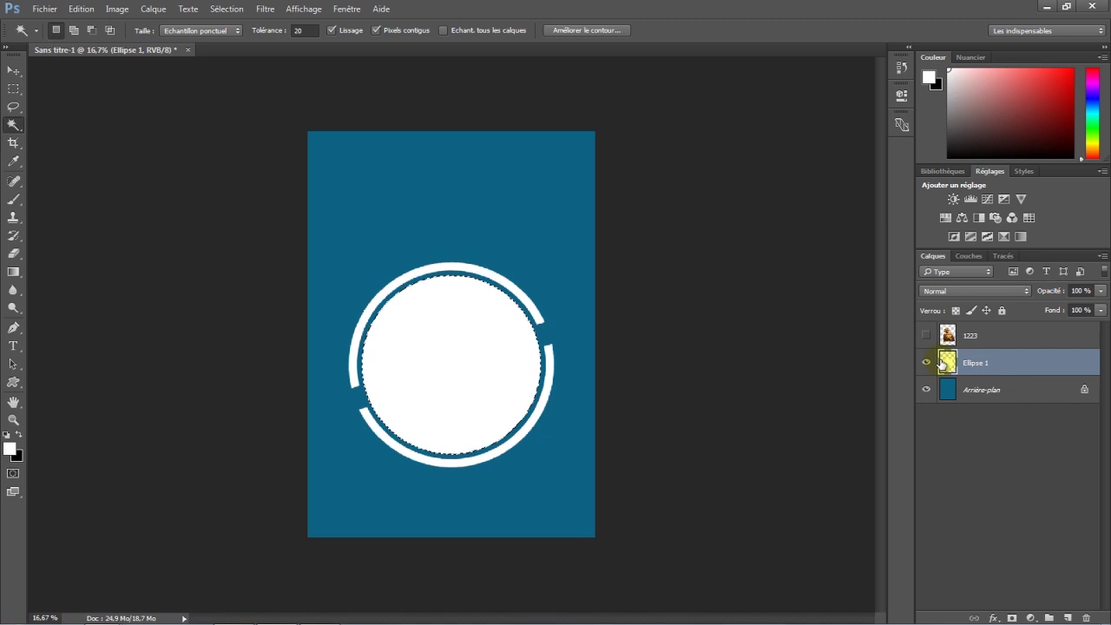
pyautogui.click(933, 337)
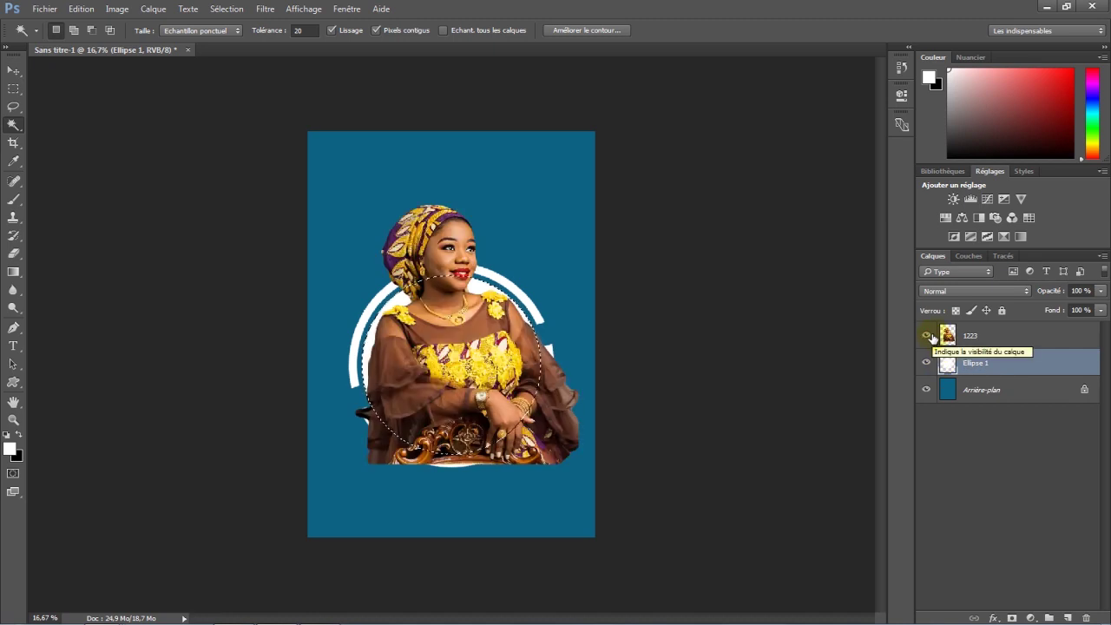
pyautogui.click(1037, 341)
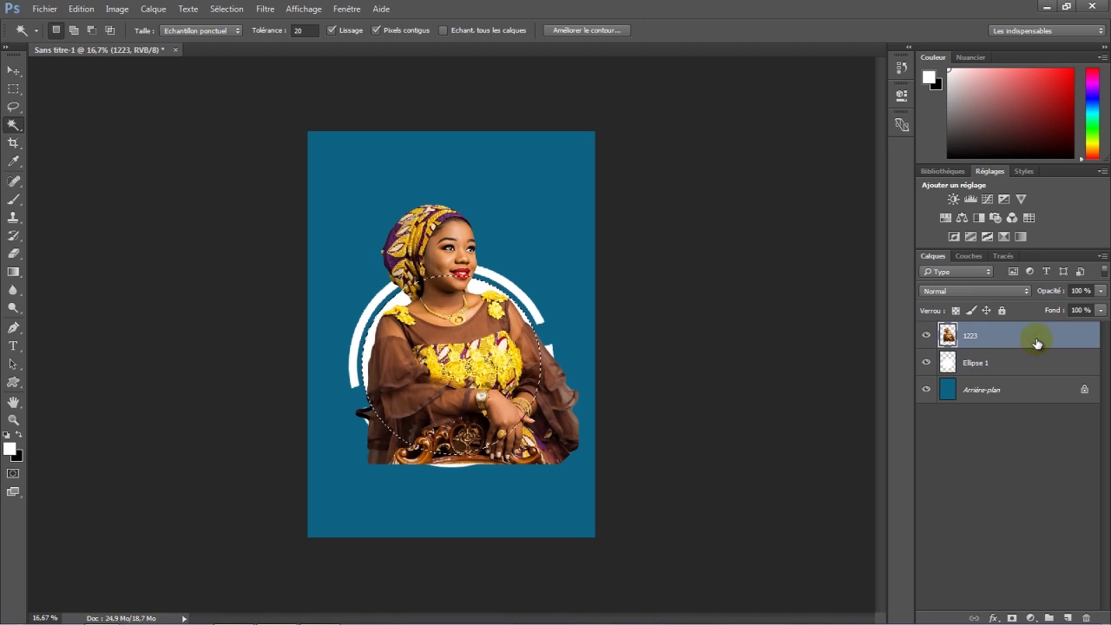
pyautogui.click(927, 338)
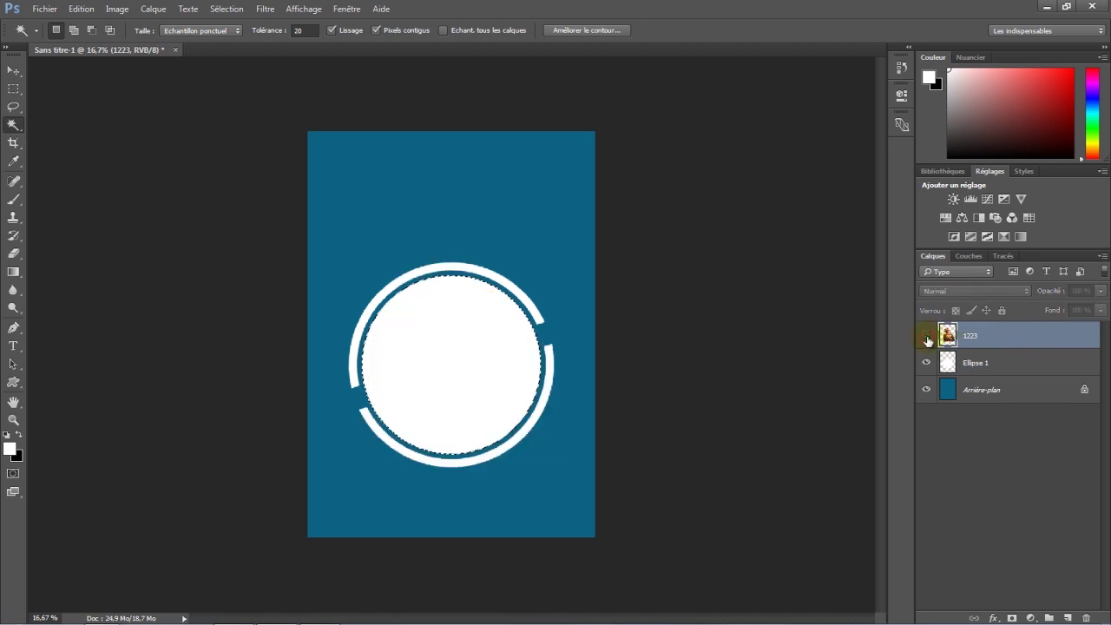
pyautogui.click(927, 338)
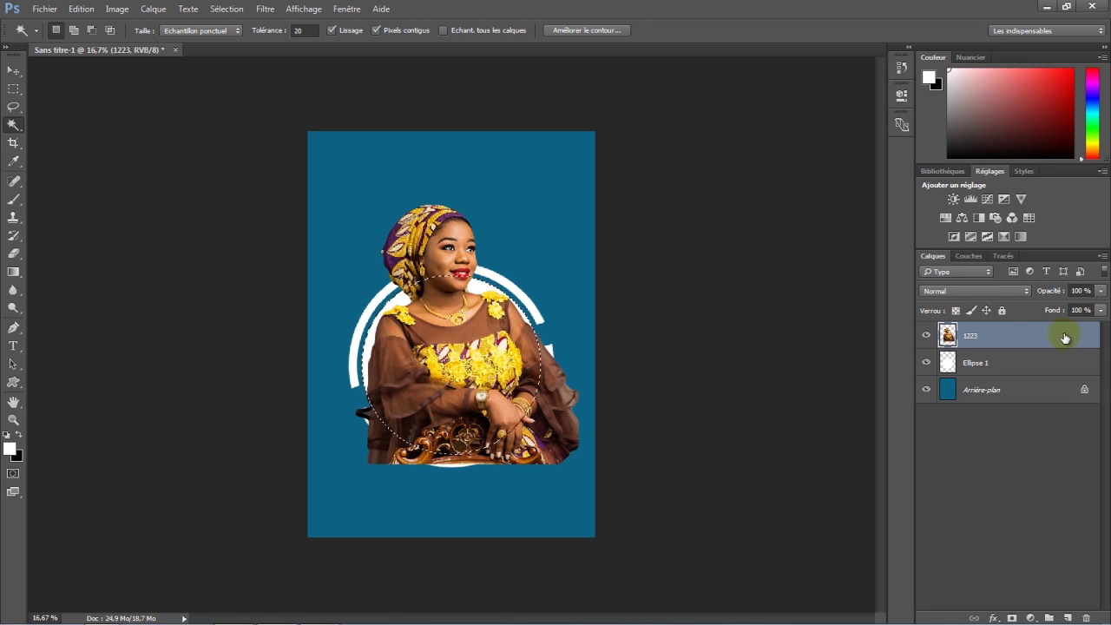
pyautogui.click(1012, 617)
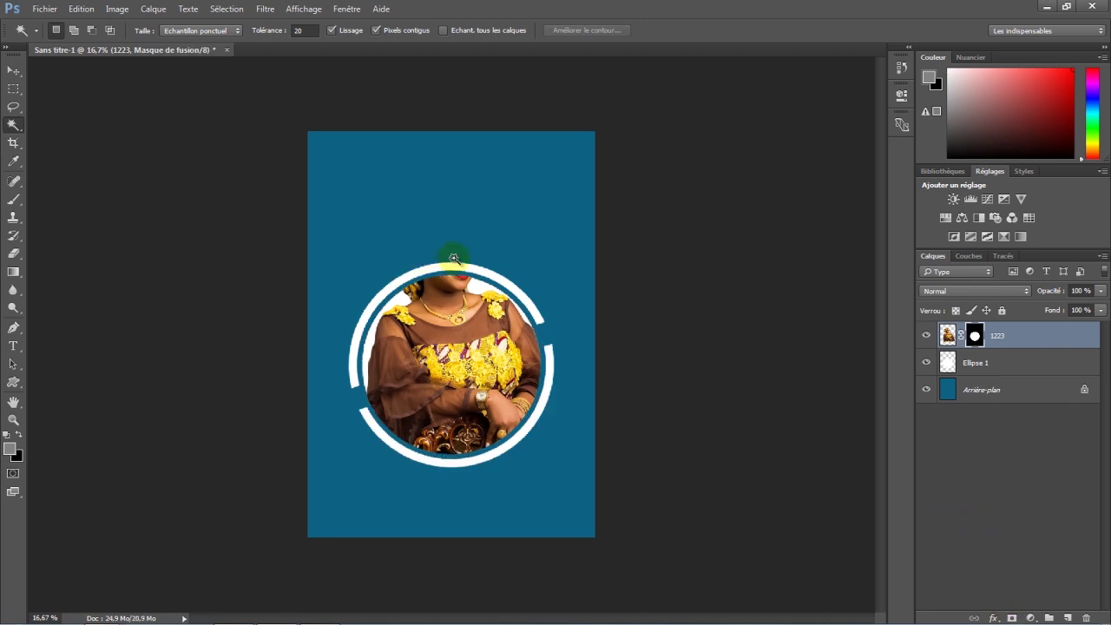
# Step: Switch to the Brush tool with white as the foreground colour
pyautogui.click(12, 202)
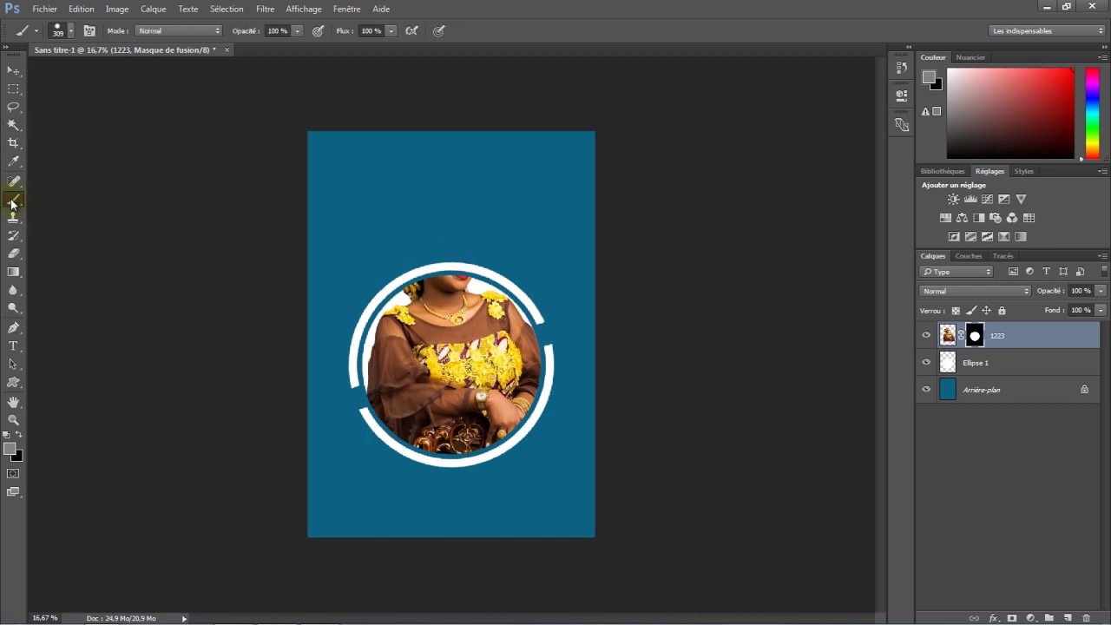
pyautogui.click(7, 436)
pyautogui.click(18, 436)
pyautogui.click(18, 437)
pyautogui.click(18, 437)
pyautogui.click(19, 437)
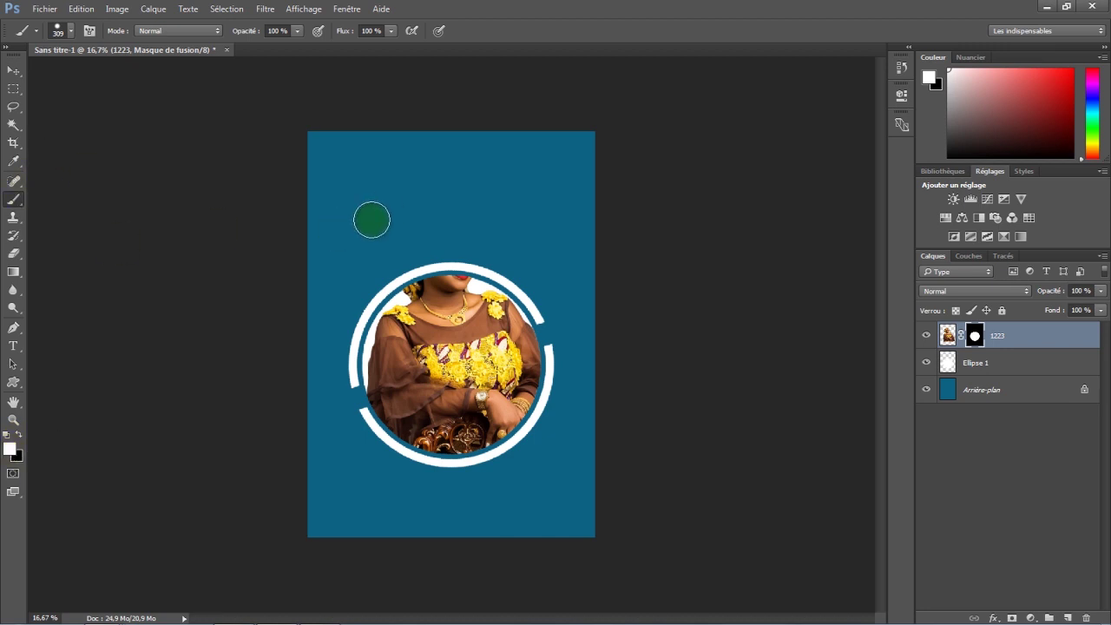
# Step: Set the brush to 249 px and paint the head back on the 1223 layer mask
pyautogui.click(71, 31)
pyautogui.moveTo(139, 76); pyautogui.dragTo(163, 77)
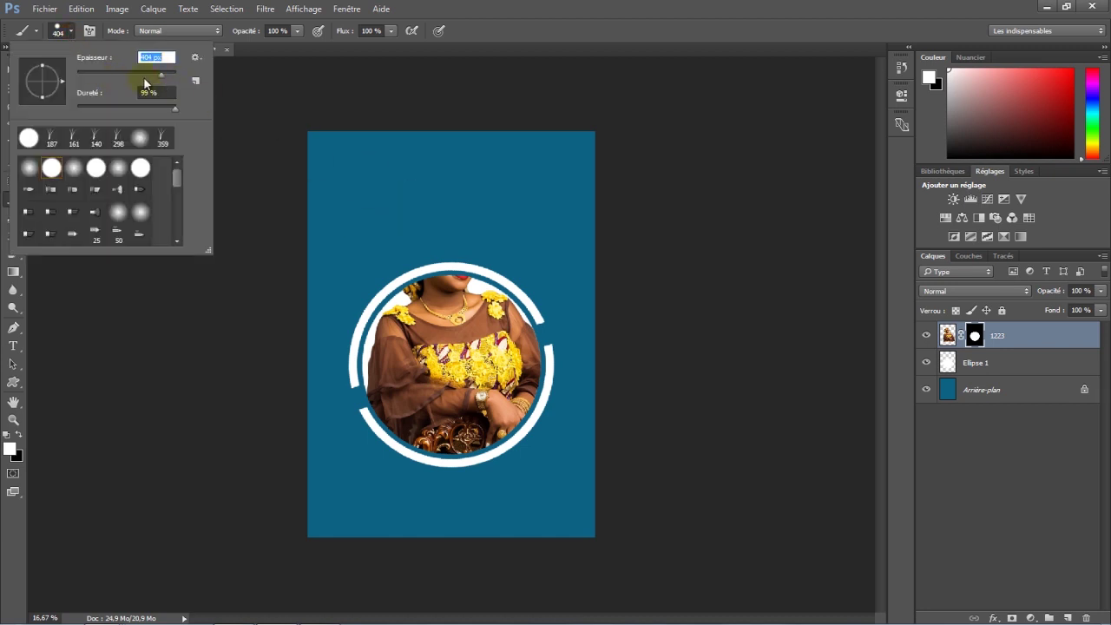
pyautogui.click(144, 77)
pyautogui.moveTo(143, 79); pyautogui.dragTo(154, 75)
pyautogui.click(974, 337)
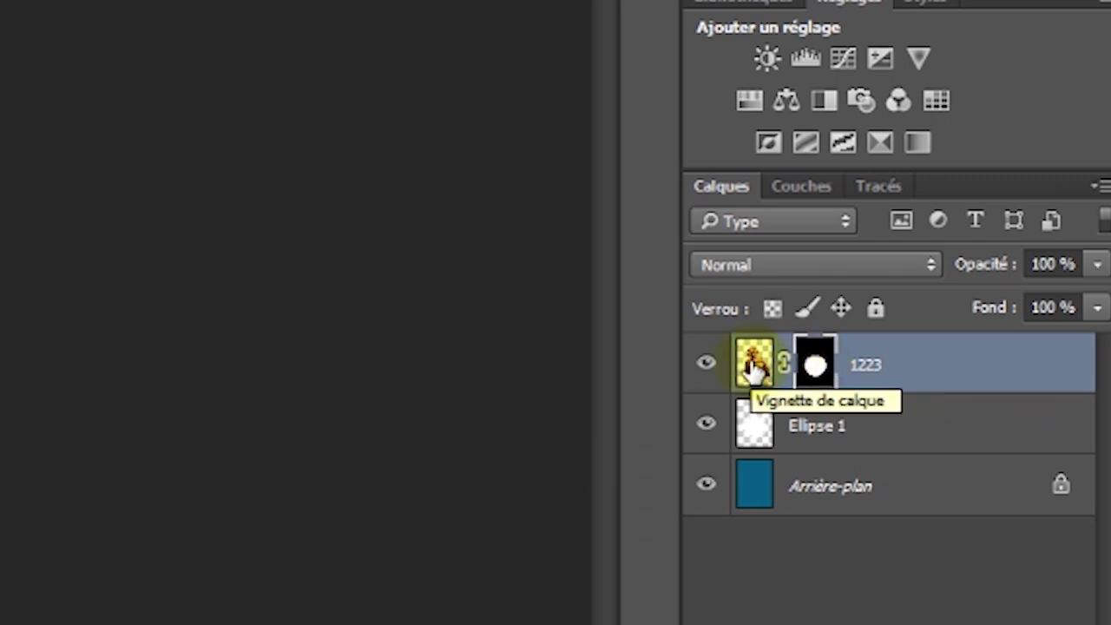
pyautogui.click(753, 363)
pyautogui.click(820, 368)
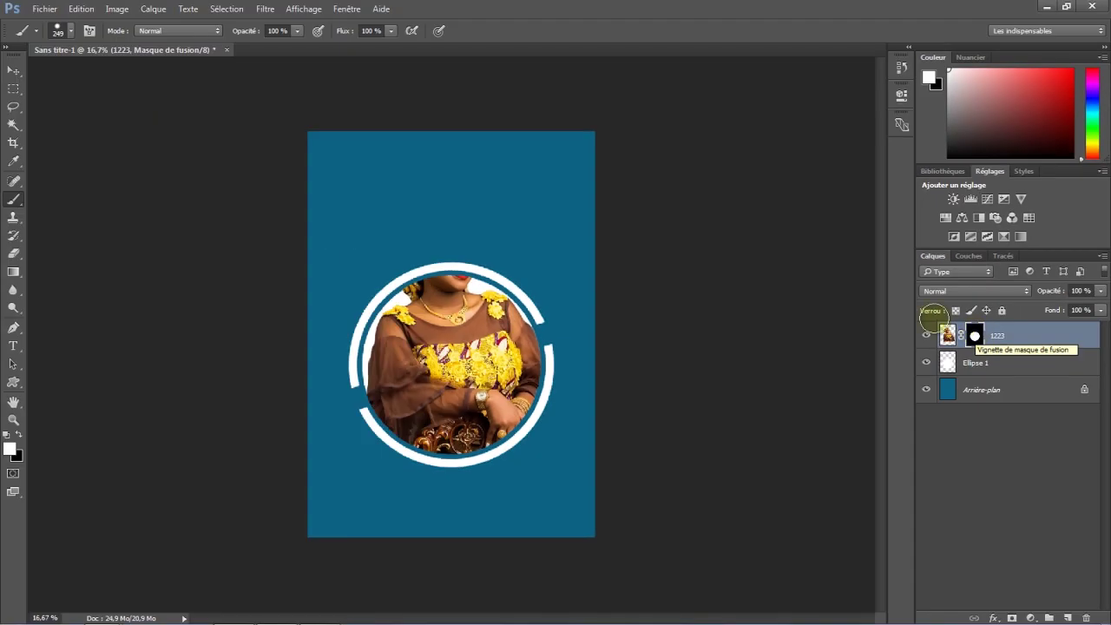
pyautogui.moveTo(455, 274)
pyautogui.mouseDown()
pyautogui.moveTo(389, 258)
pyautogui.moveTo(486, 253)
pyautogui.moveTo(458, 267)
pyautogui.mouseUp()
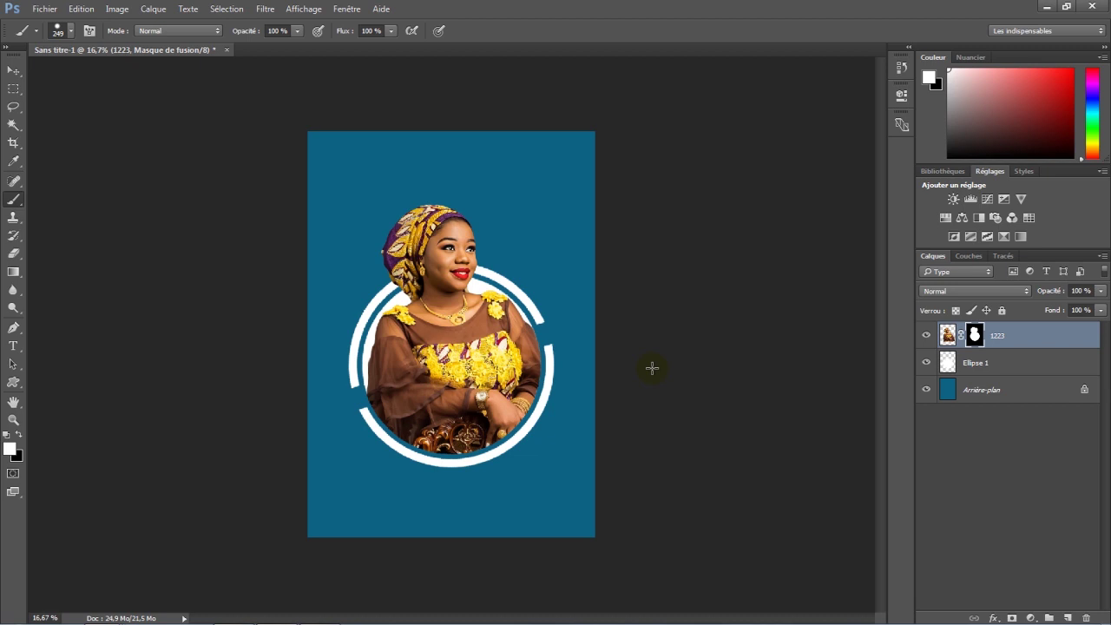
# Step: Hide the Arrière-plan background and save the design to the desktop as PNG HTTHGH
pyautogui.click(925, 390)
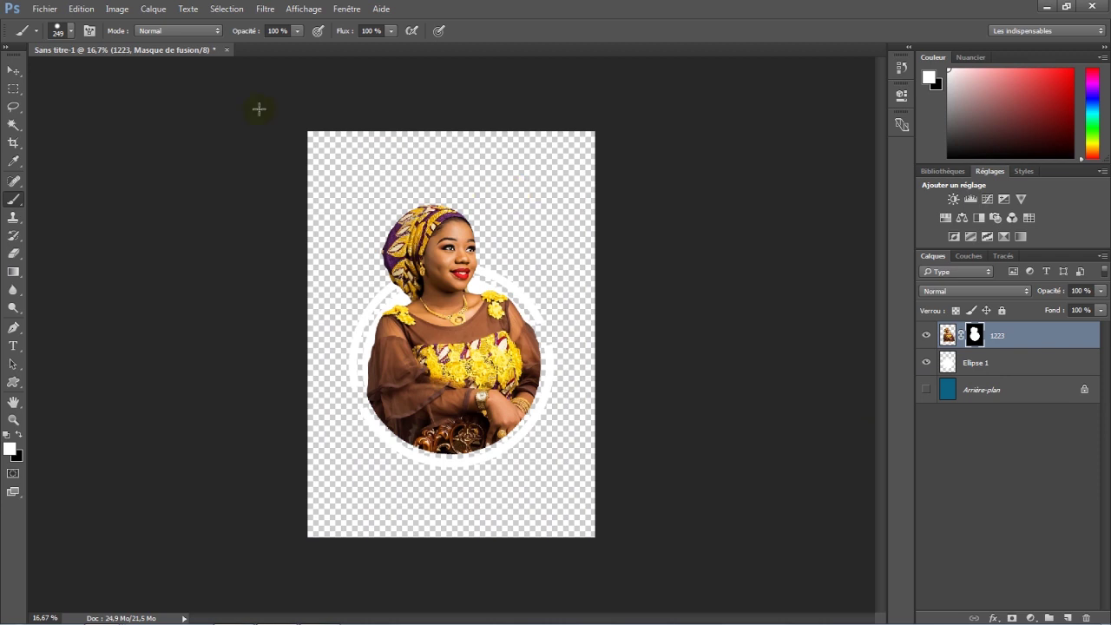
pyautogui.click(37, 11)
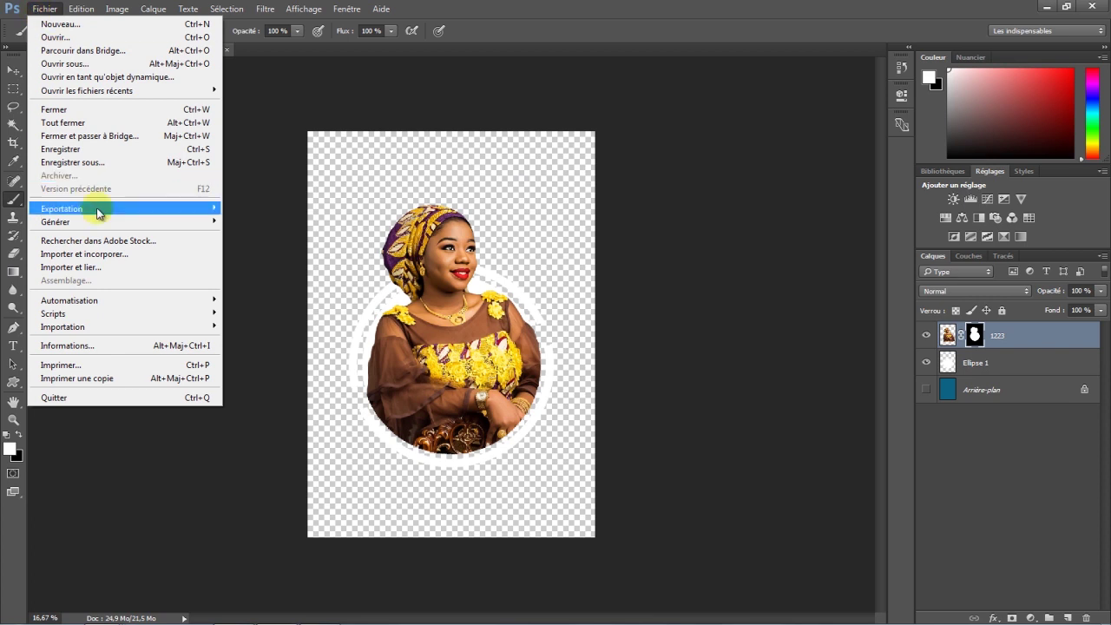
pyautogui.click(77, 168)
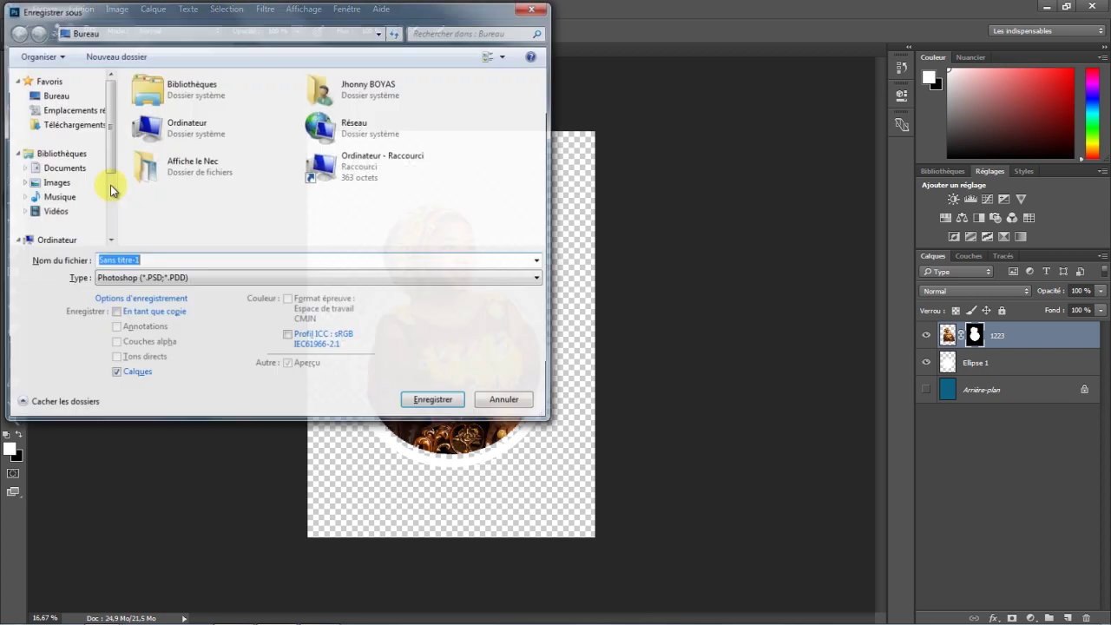
pyautogui.write('HTTHGH')
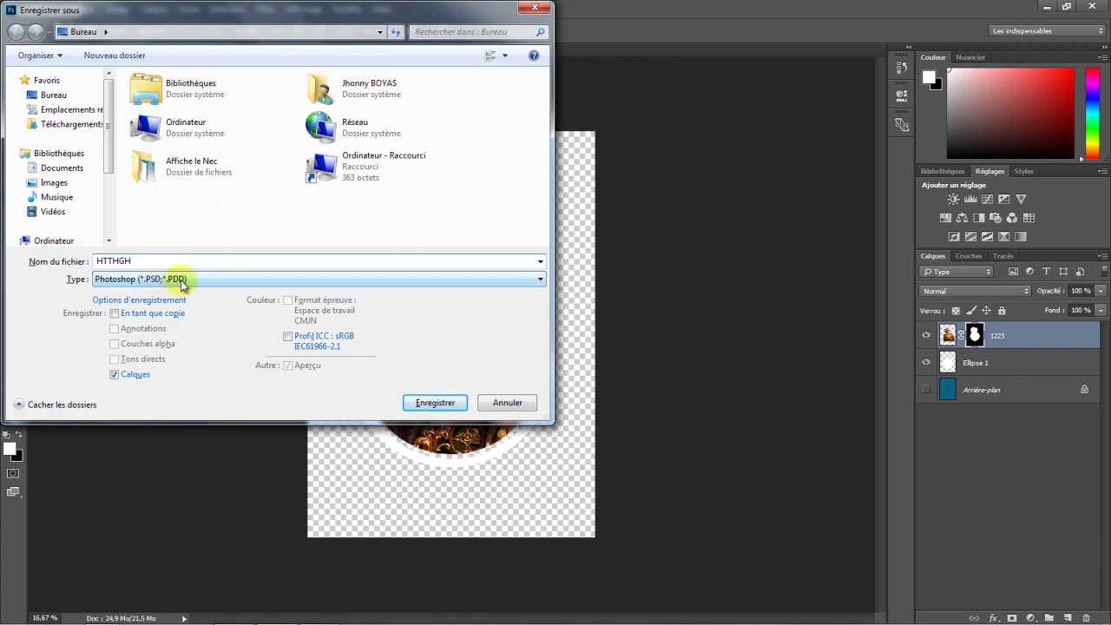
pyautogui.click(139, 281)
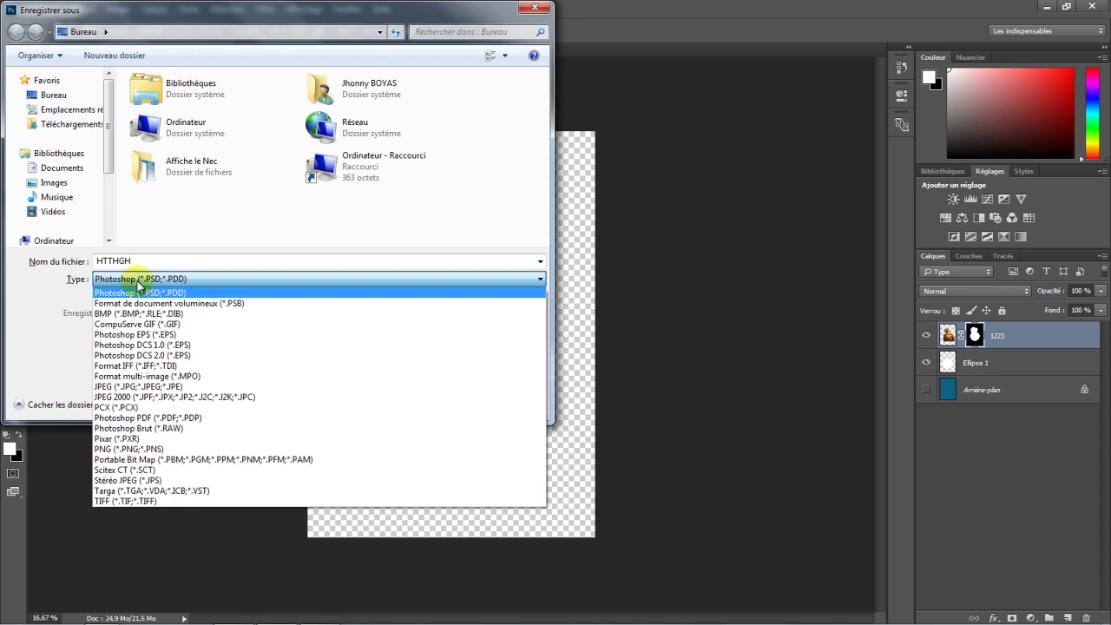
pyautogui.click(108, 449)
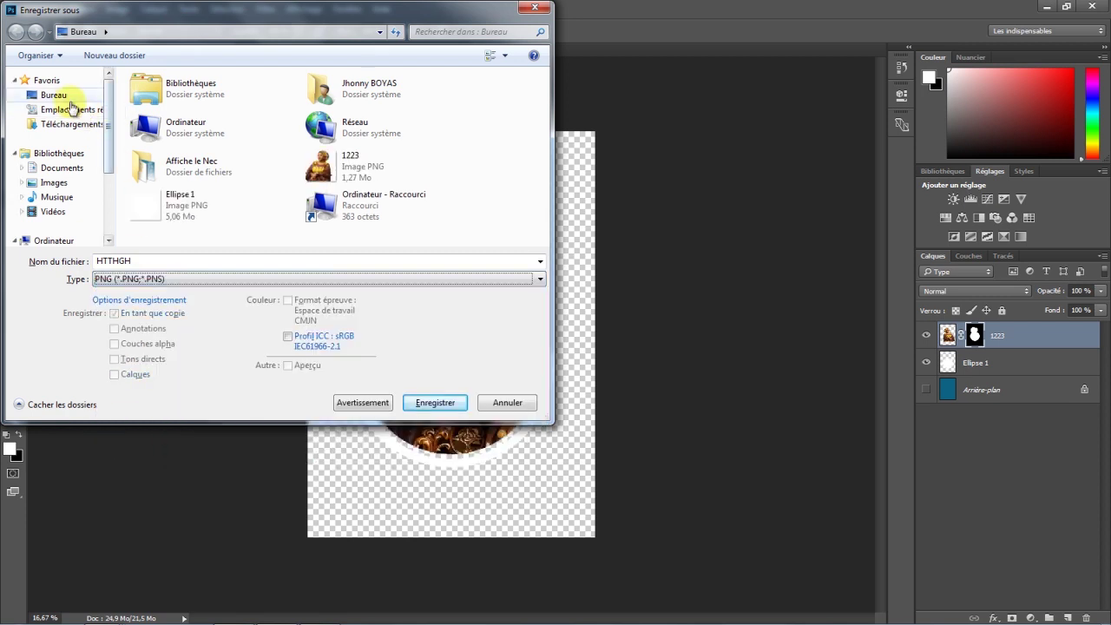
pyautogui.click(63, 97)
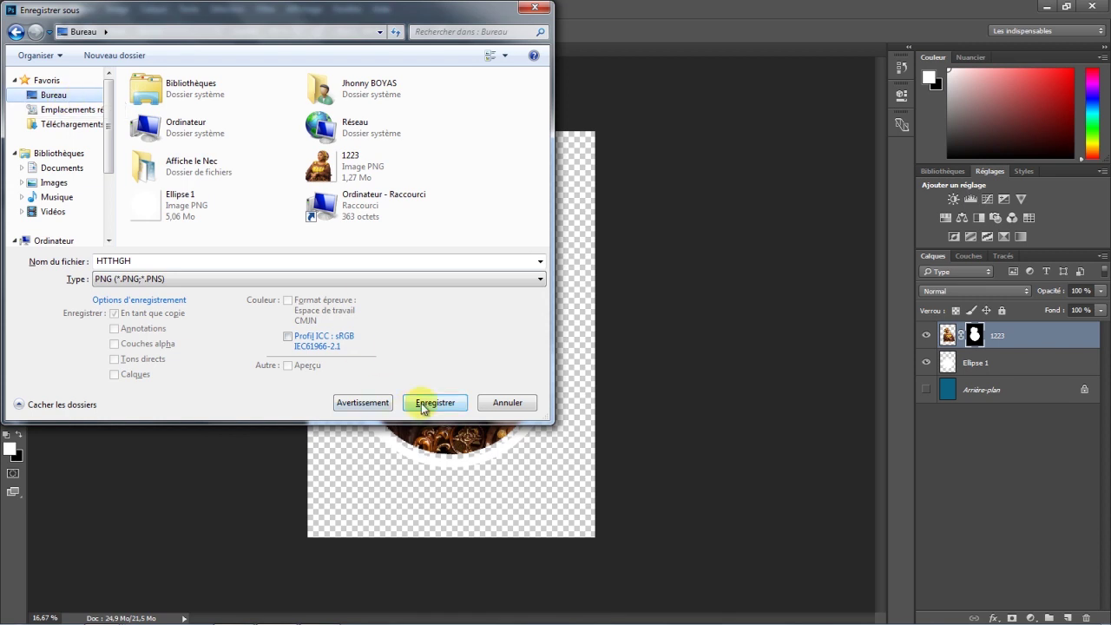
pyautogui.click(427, 404)
pyautogui.click(598, 190)
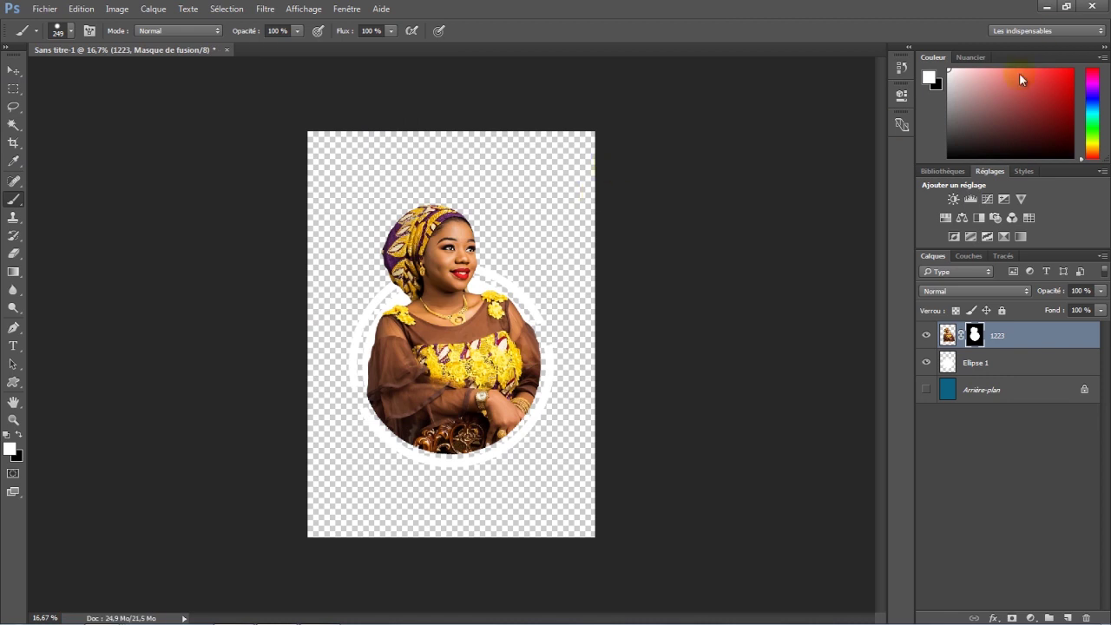
pyautogui.click(1046, 6)
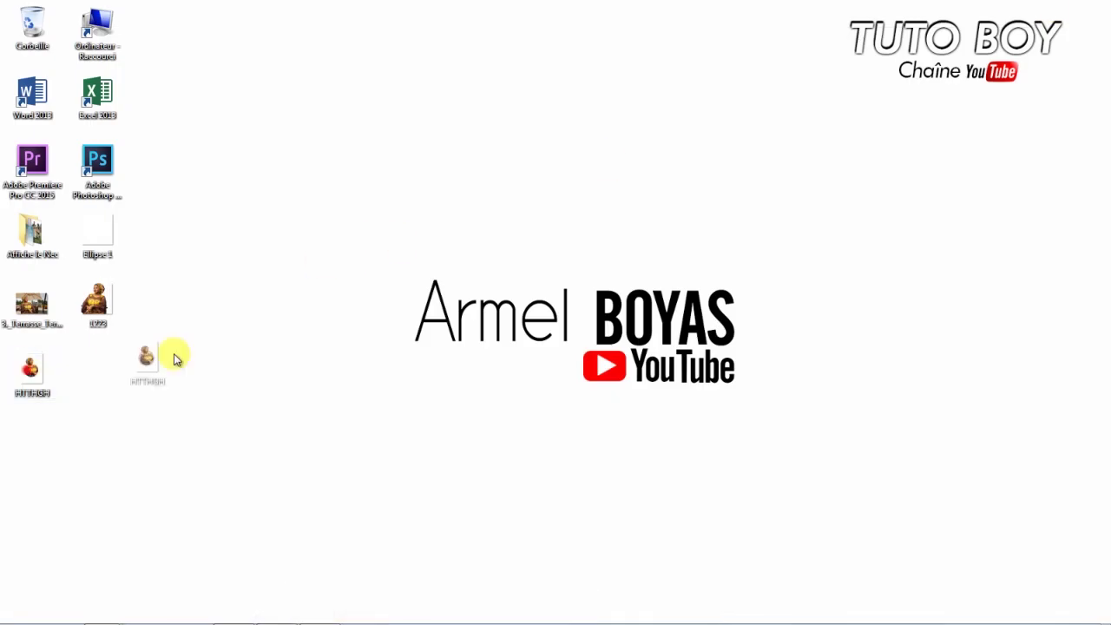
# Step: Open HTTHGH from the desktop in Windows Photo Viewer to check the result
pyautogui.moveTo(50, 368); pyautogui.dragTo(450, 252)
pyautogui.doubleClick(432, 233)
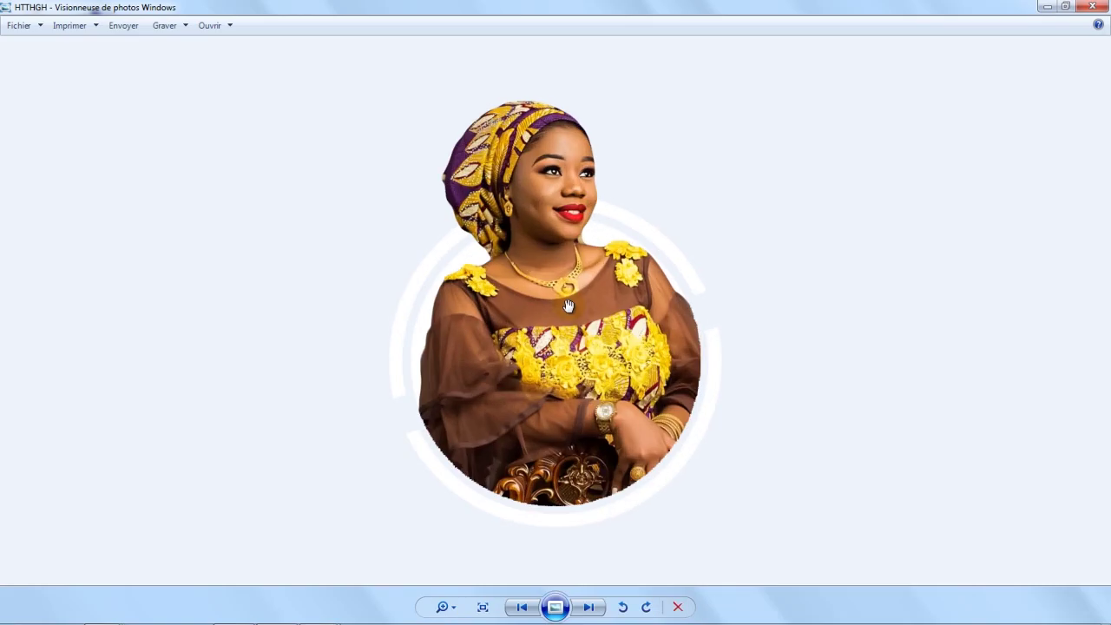